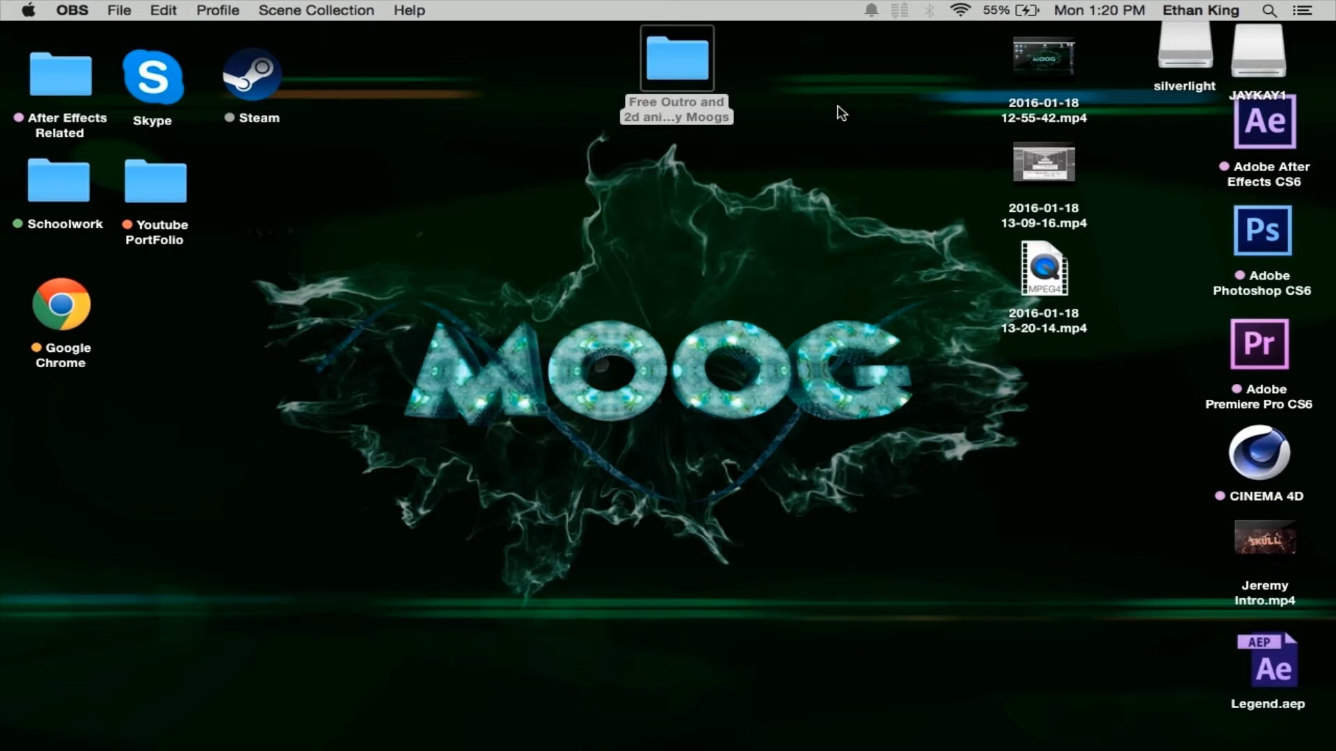
Step: Open the Free Outro and 2d animating template folder on the desktop and preview the basictitlefont.ttf font
double_click(687, 77)
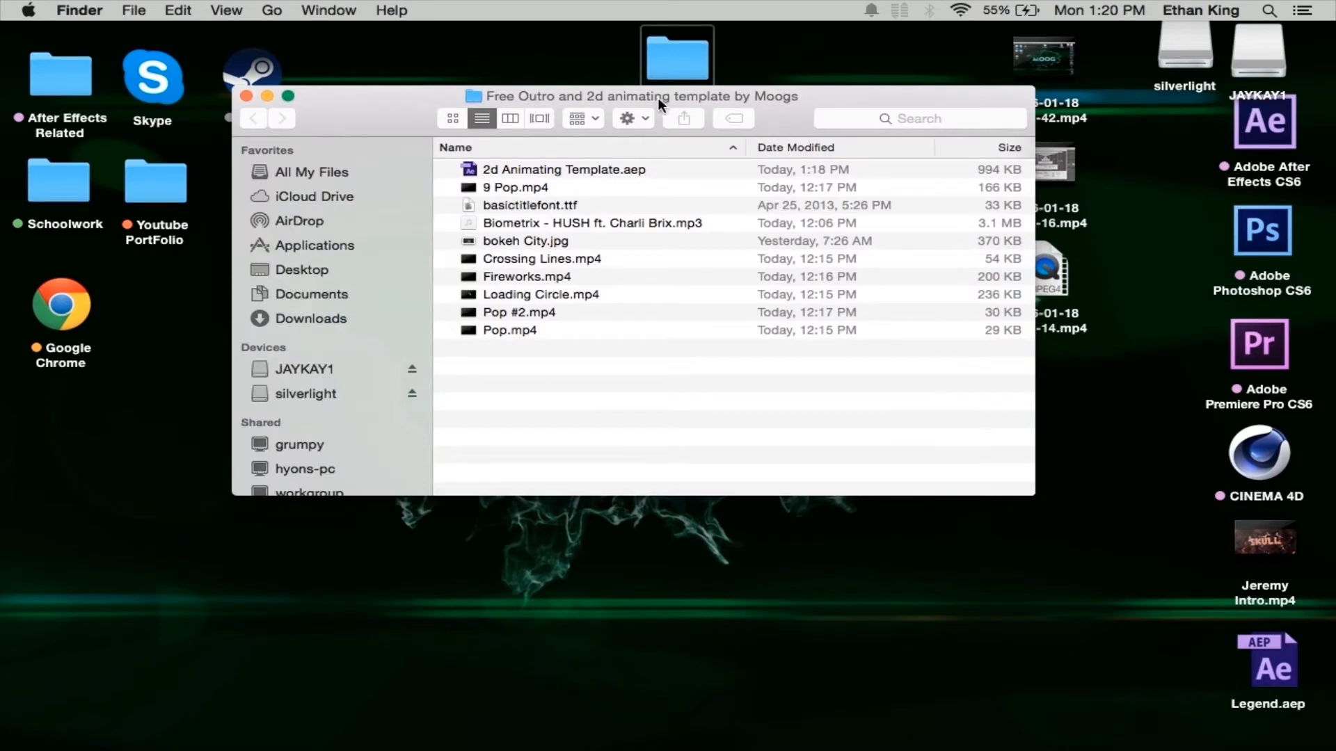
left_click(533, 212)
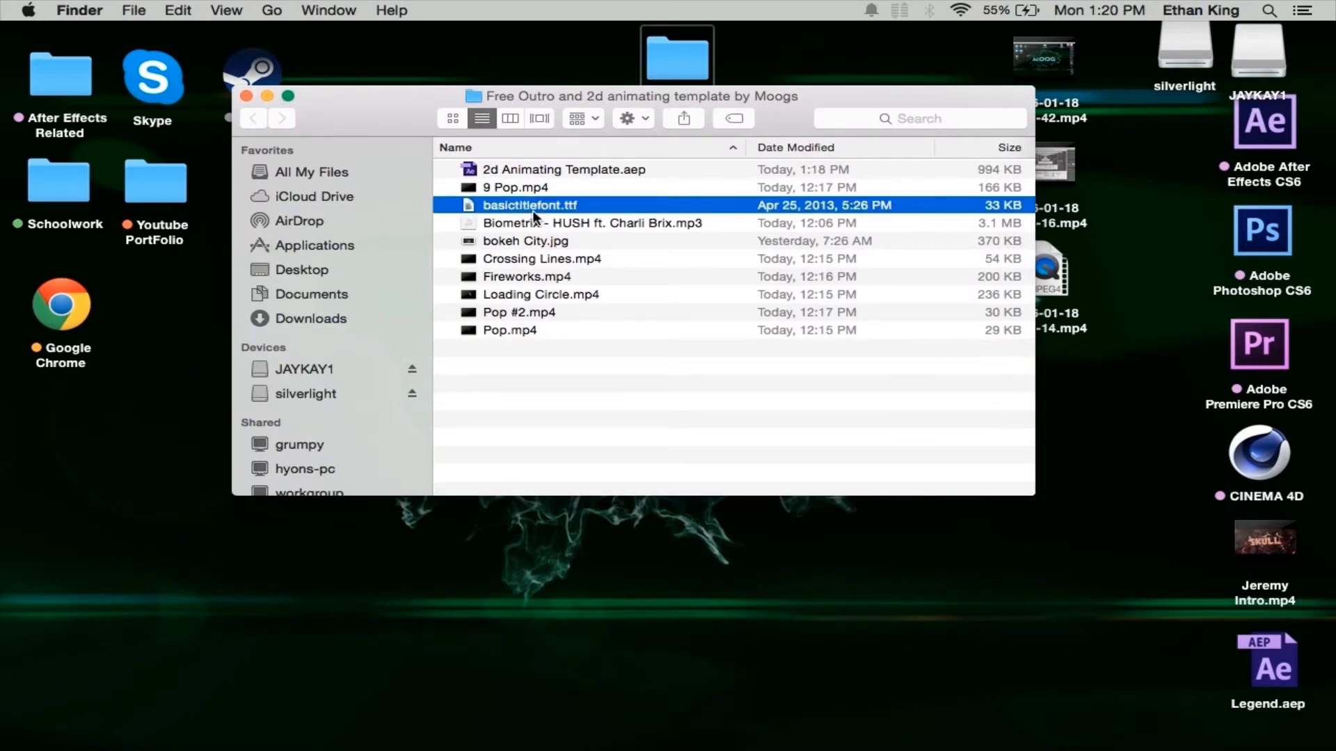
double_click(533, 213)
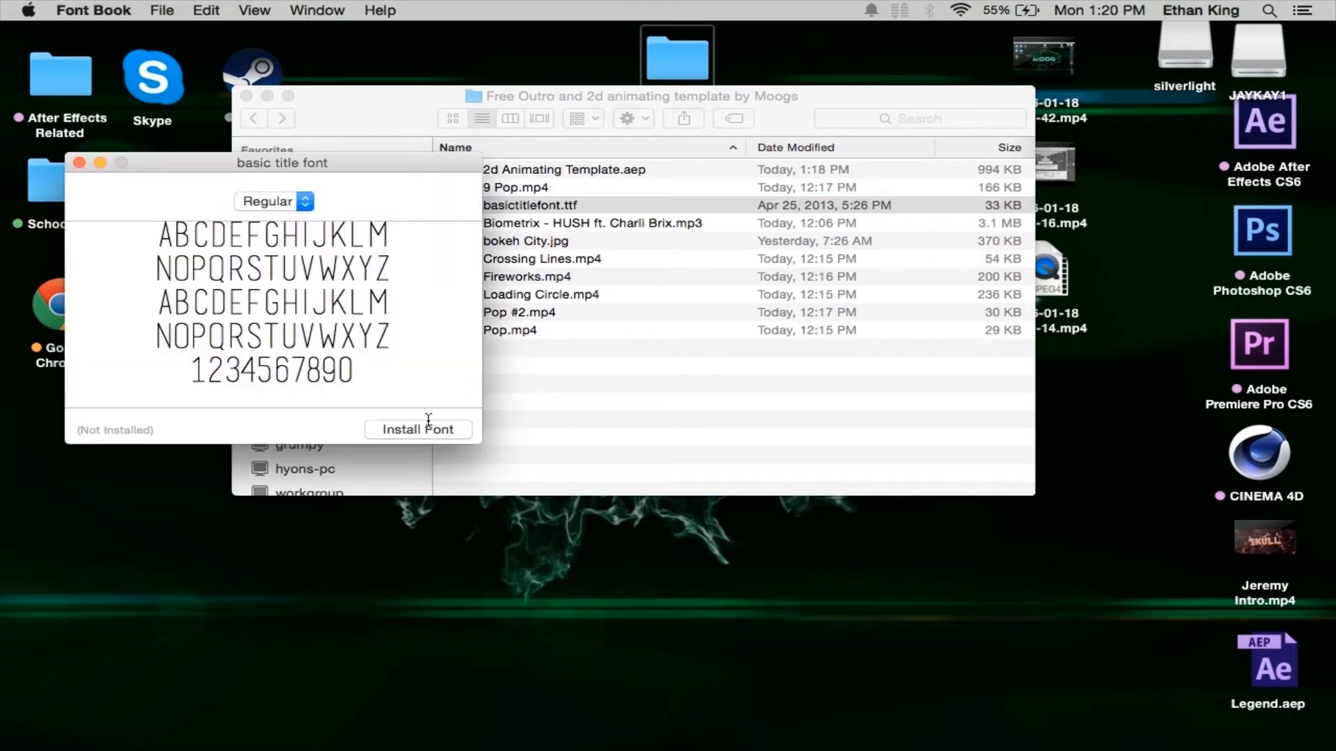
left_click(78, 163)
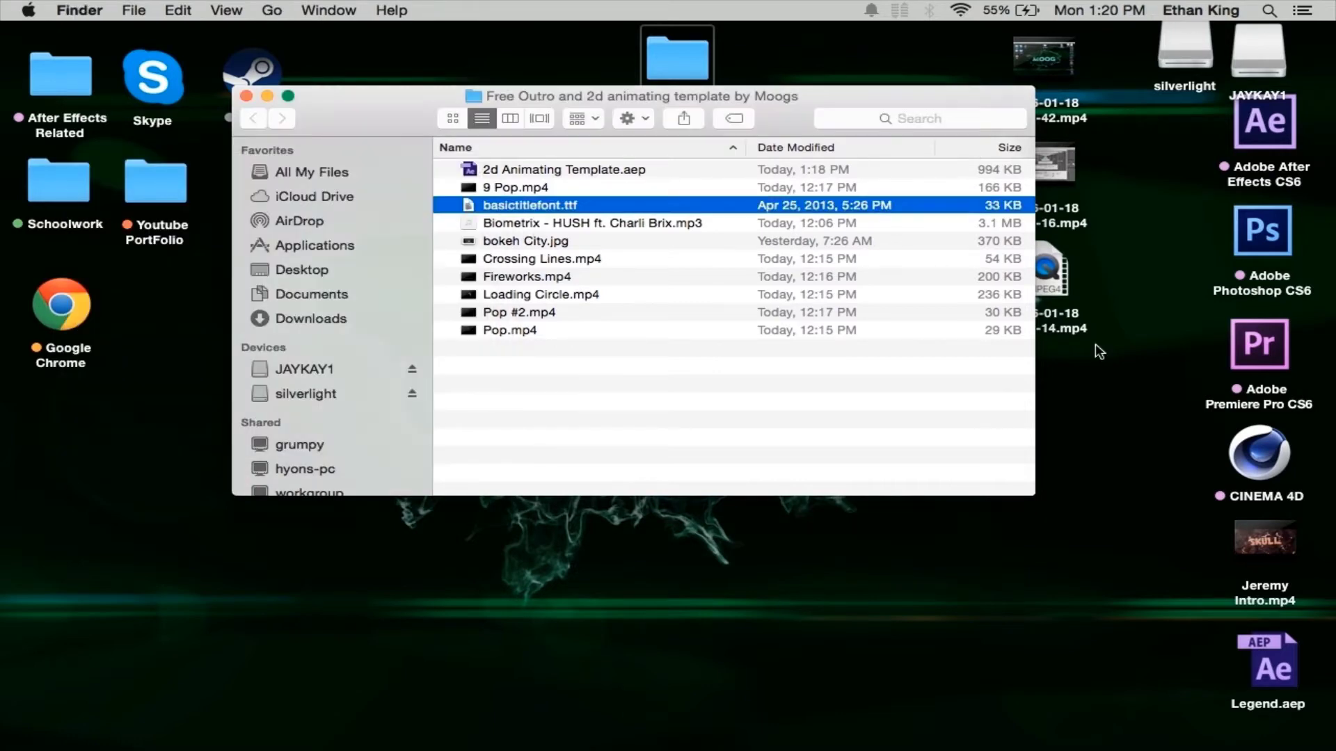
Step: Look through the template folder's music track, the bokeh City.jpg image and the clips from Crossing Lines.mp4 to Pop.mp4
left_click(561, 221)
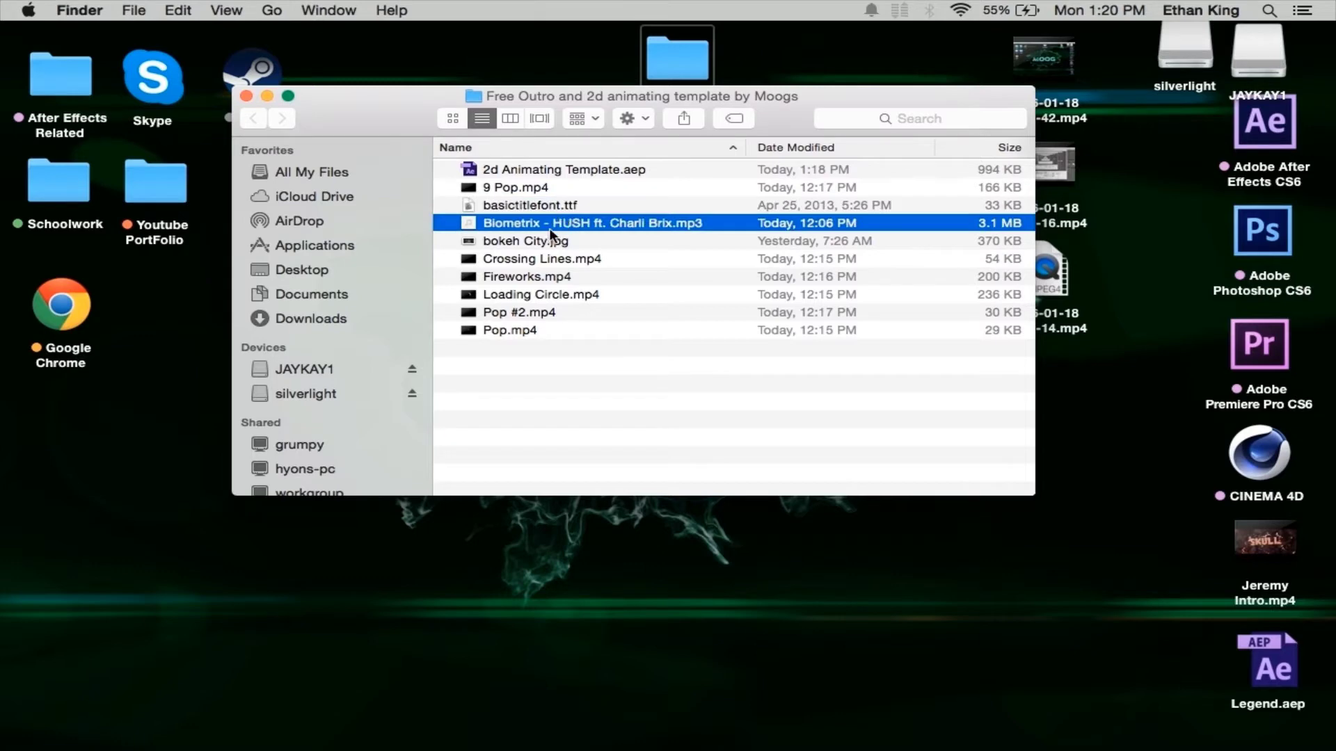
left_click(536, 251)
left_click(541, 241)
key("space")
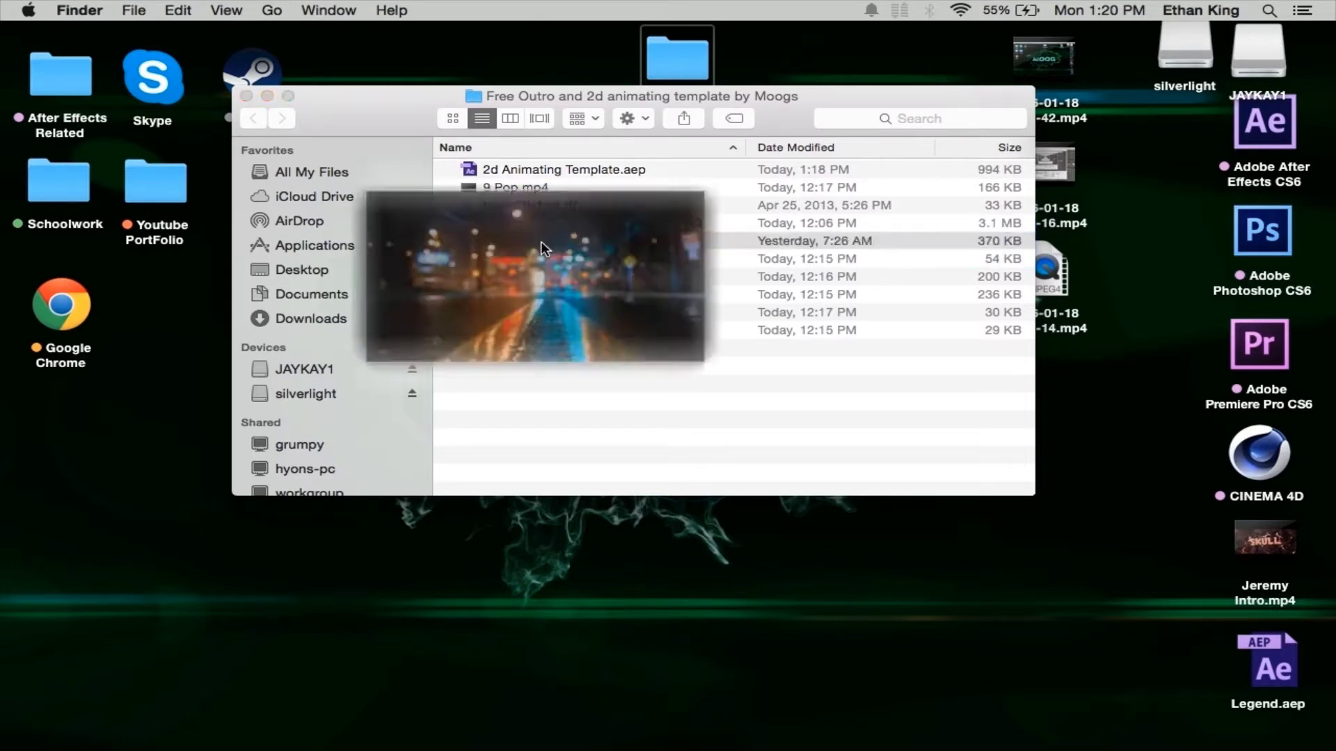
key("space")
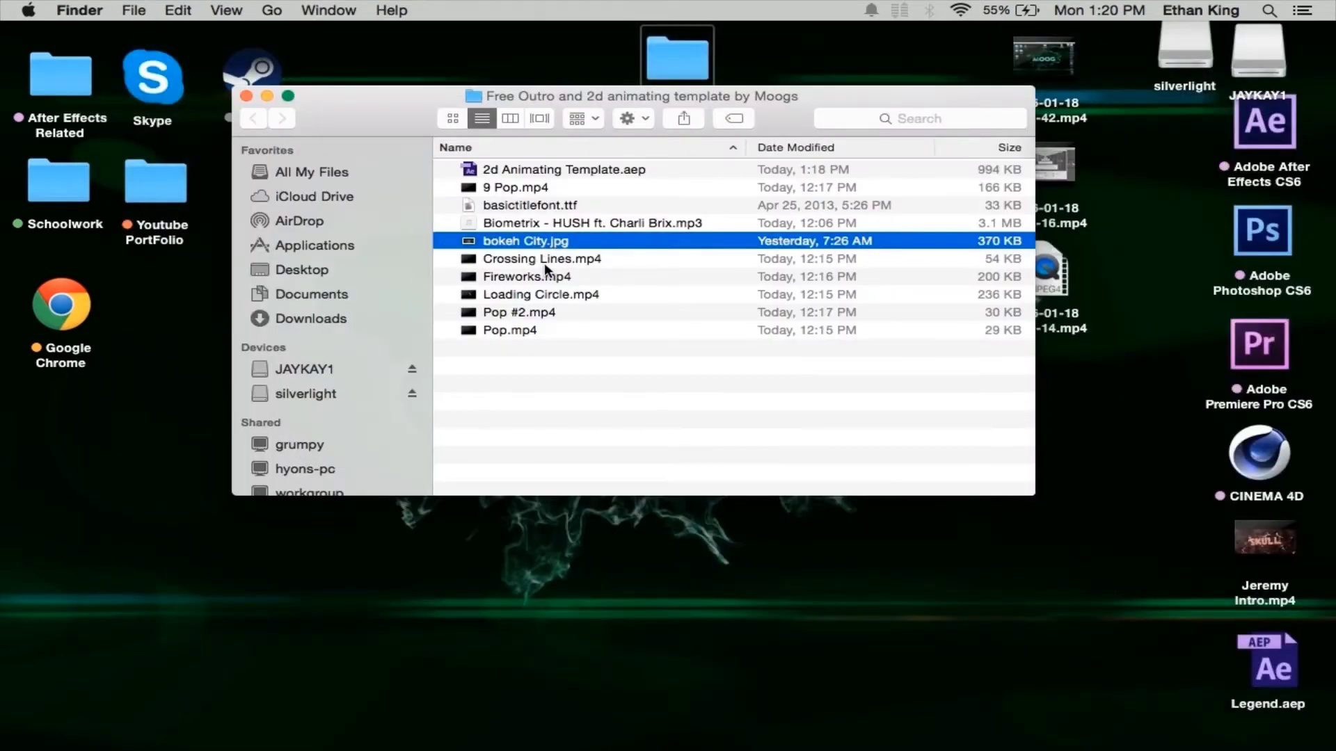
left_click(544, 261)
left_click_drag(512, 351, 544, 259)
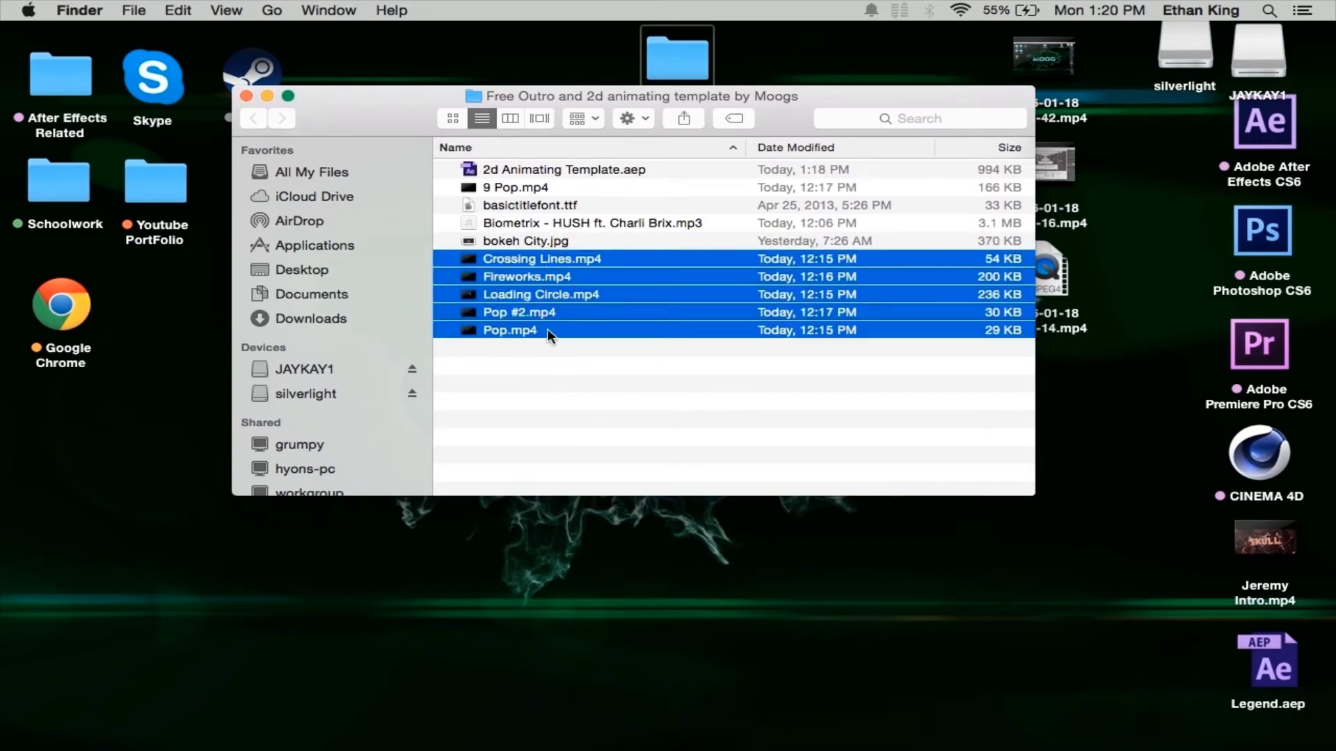
left_click(558, 409)
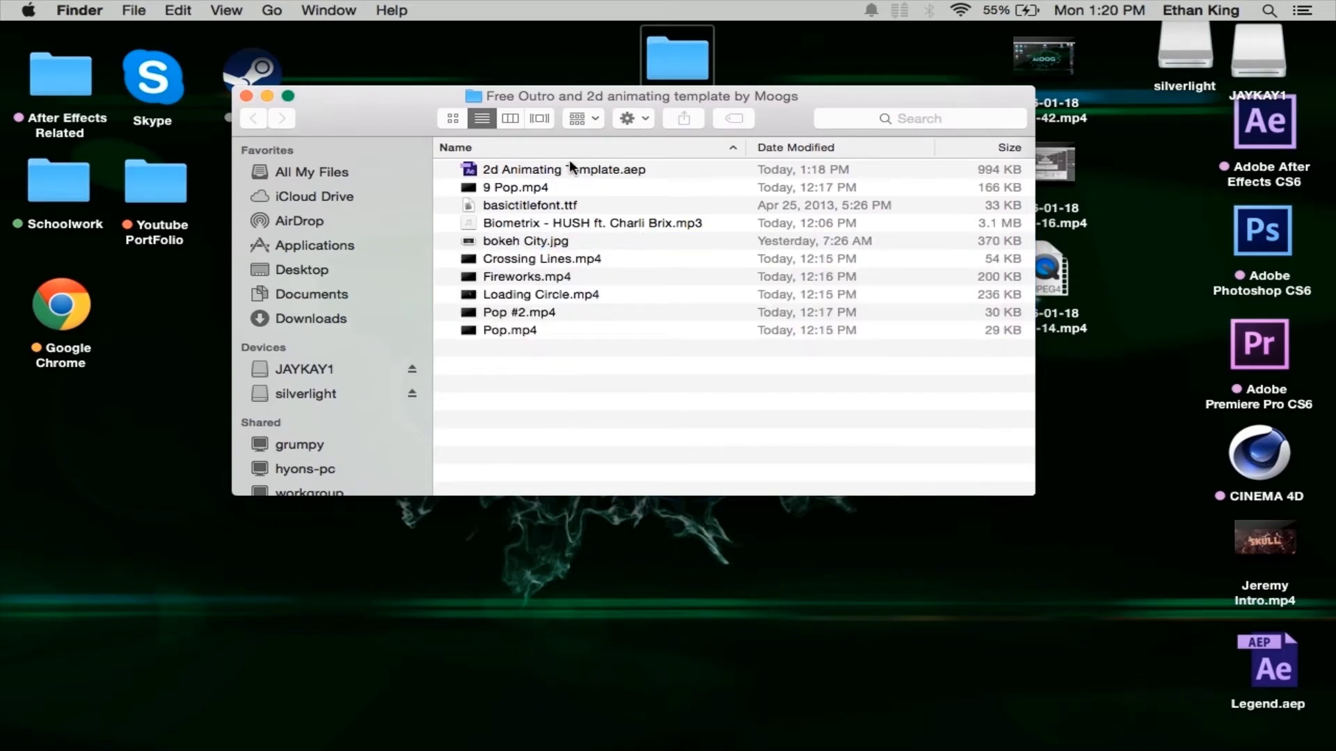
Step: Switch to After Effects with the 2d Animating Template.aep project
left_click(557, 174)
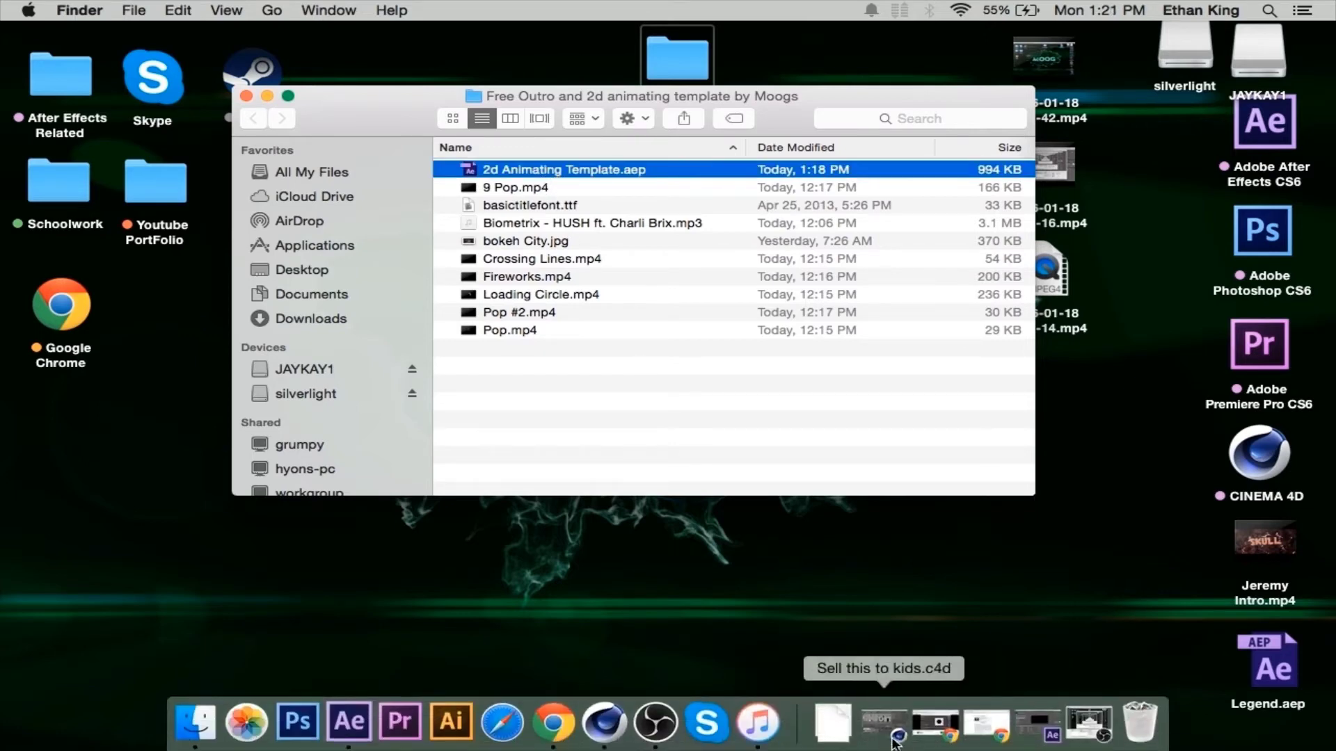
left_click(1036, 734)
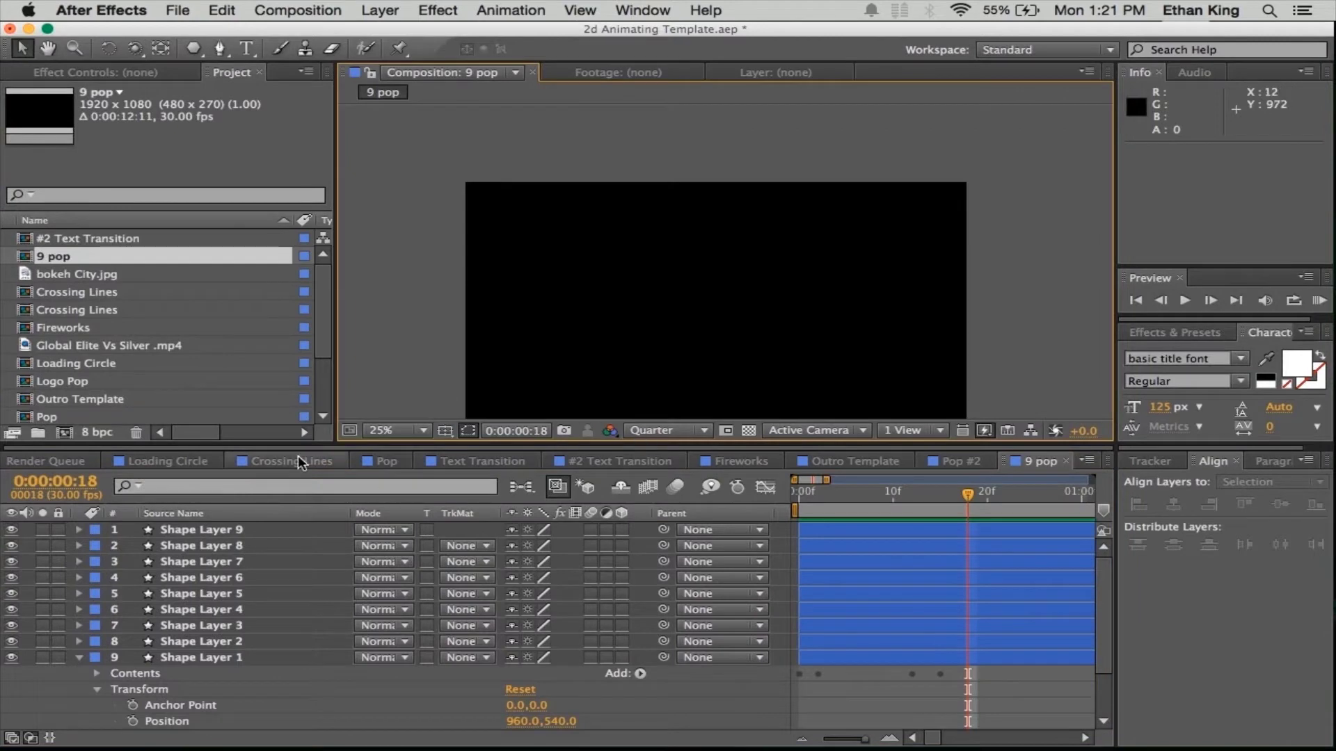
Step: Play the Loading Circle, Crossing Lines, Pop and Text Transition compositions one after another
left_click(182, 461)
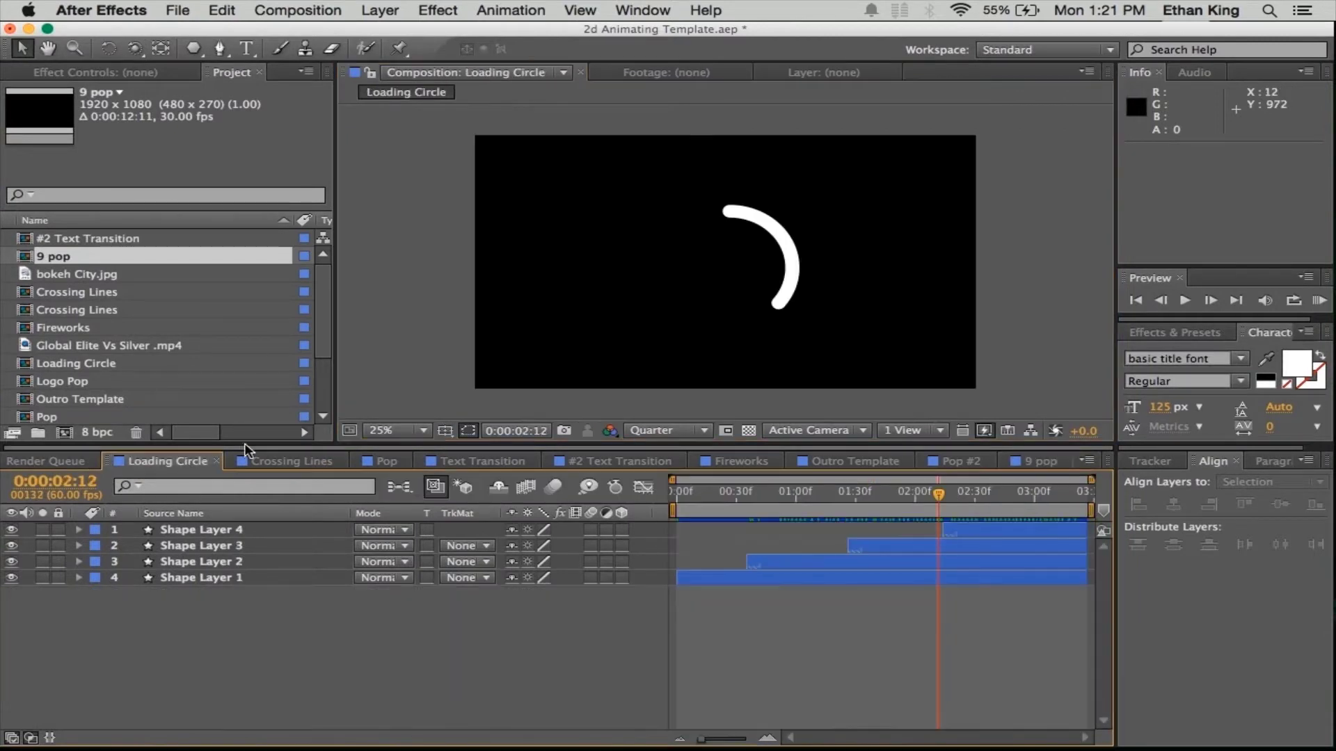
key("space")
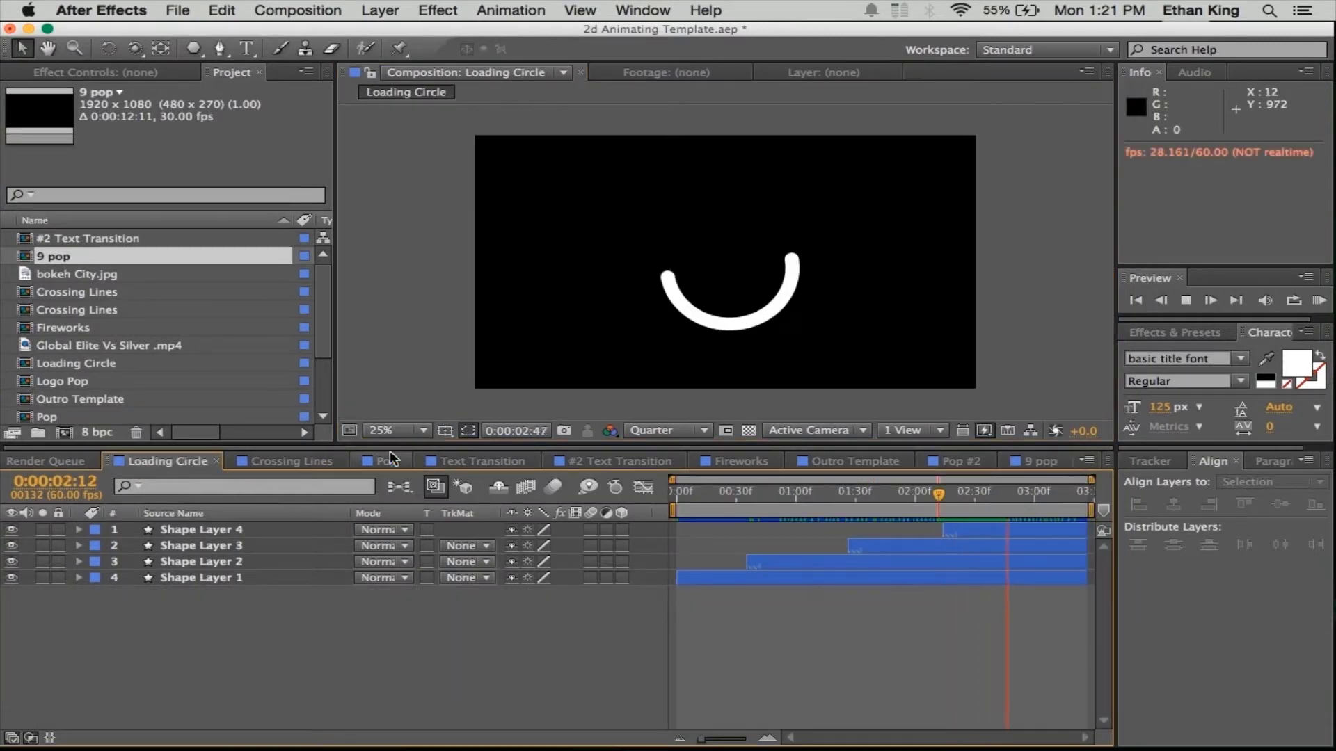
left_click(327, 461)
key("space")
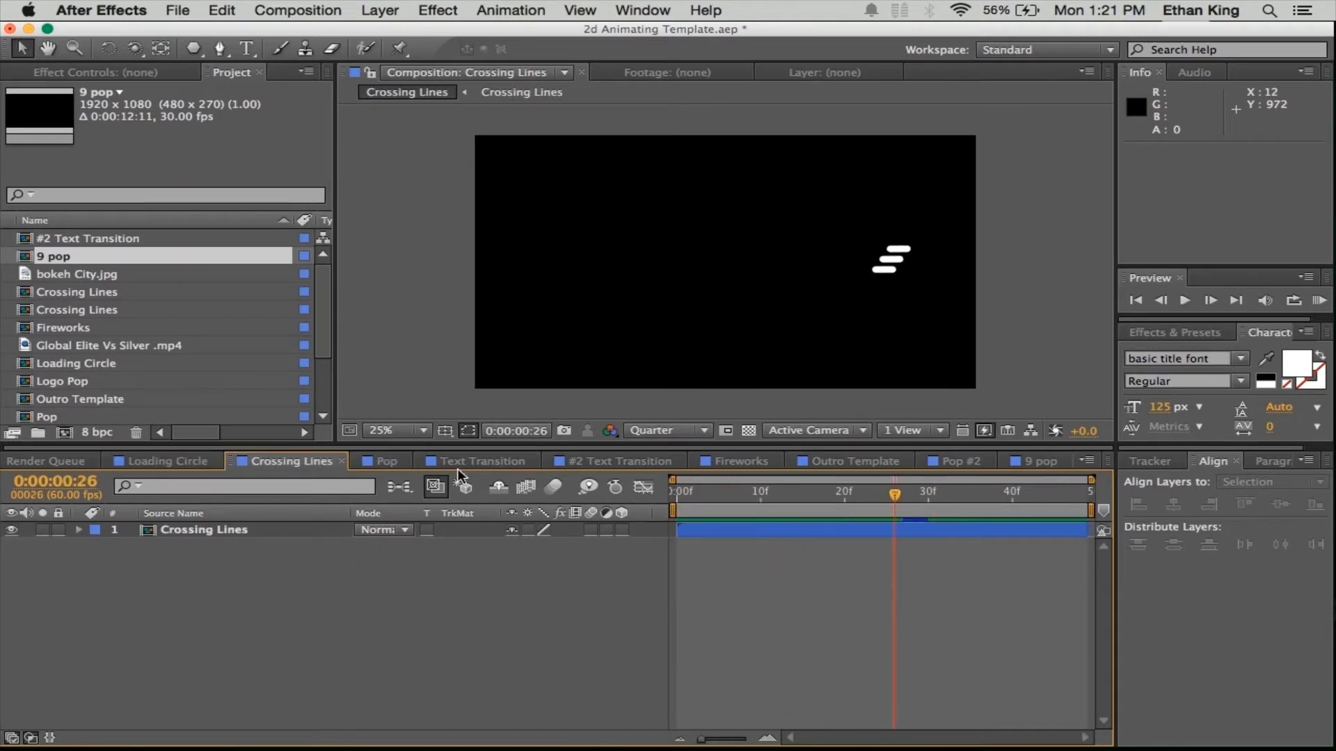
left_click(385, 461)
key("space")
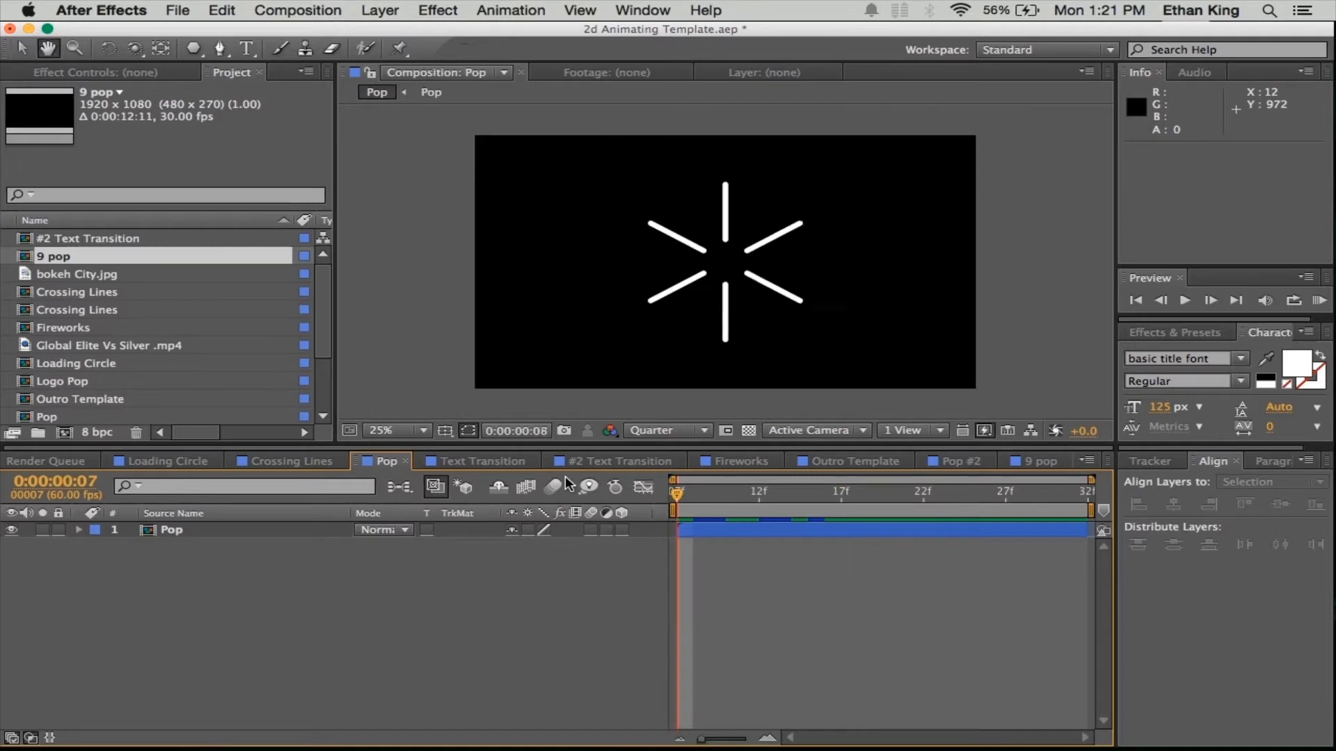
left_click(482, 461)
key("space")
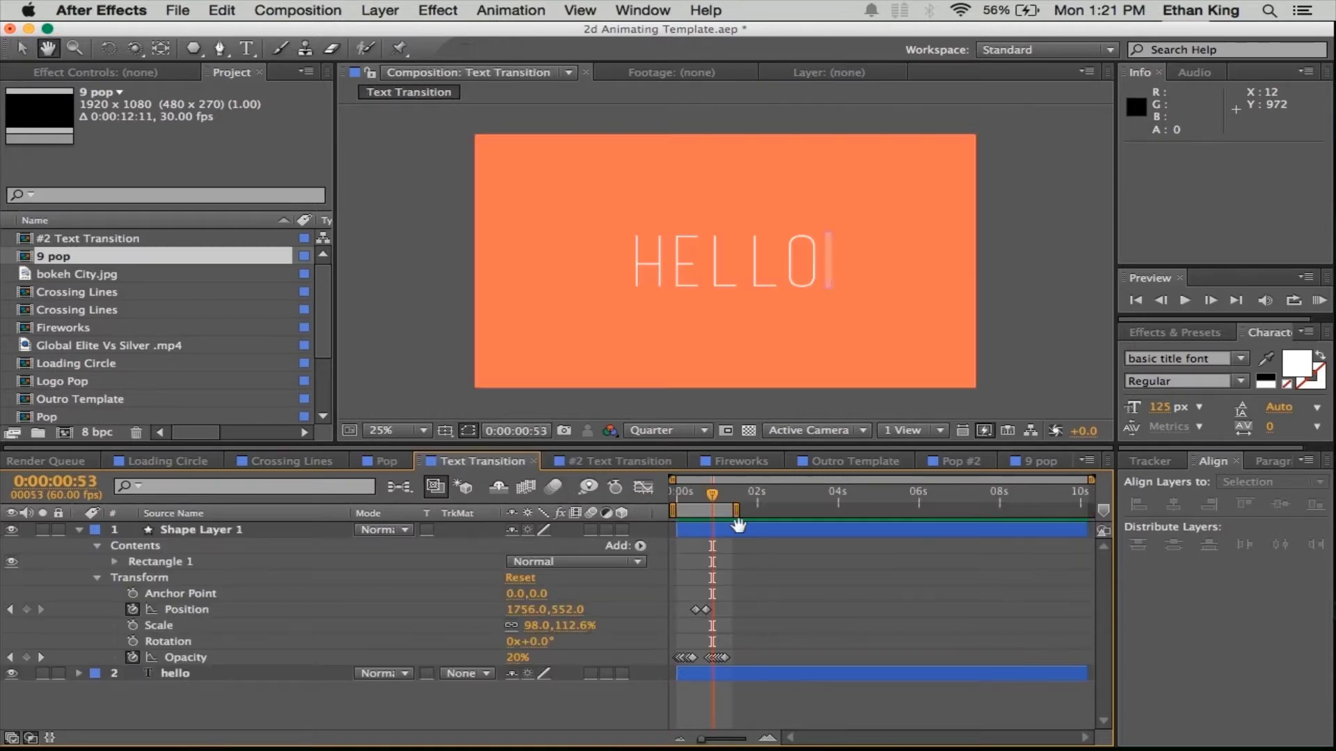
key("Home")
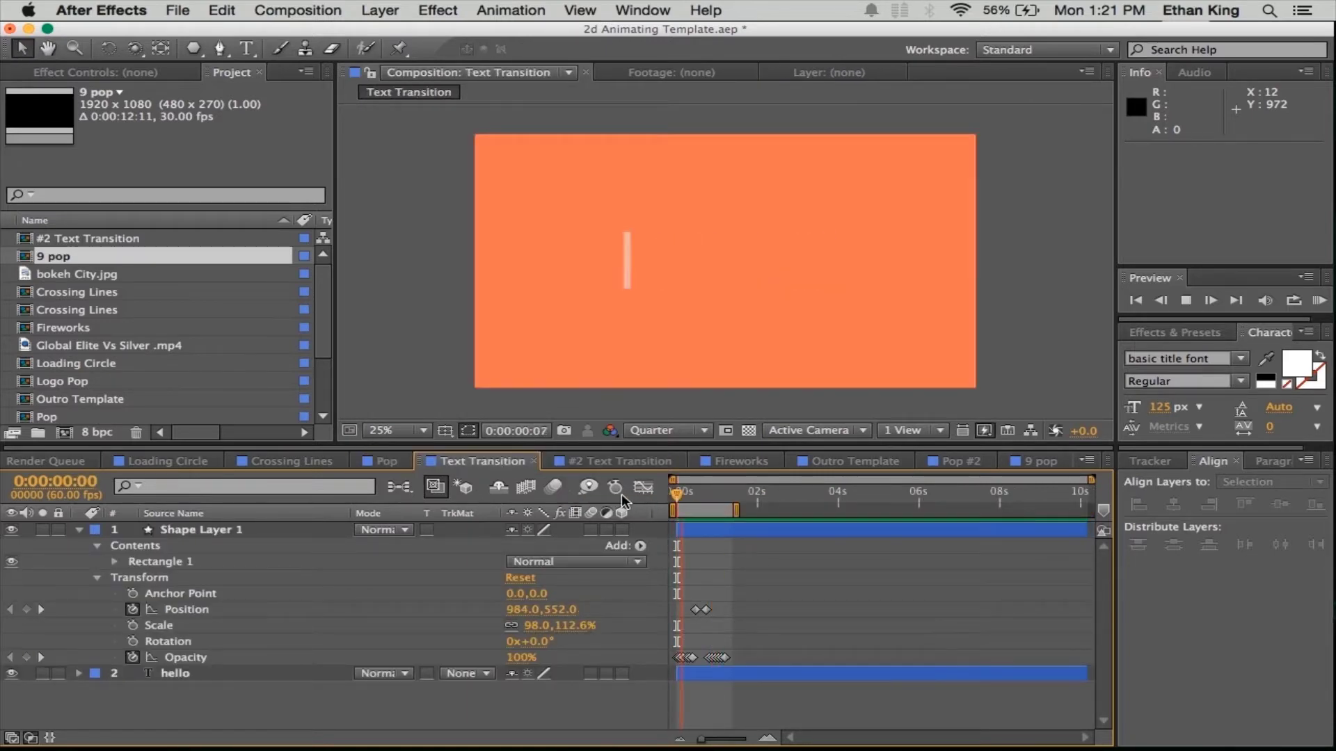
Step: Review the #2 Text Transition, Fireworks, Outro Template, Pop #2 and 9 pop compositions
left_click(633, 461)
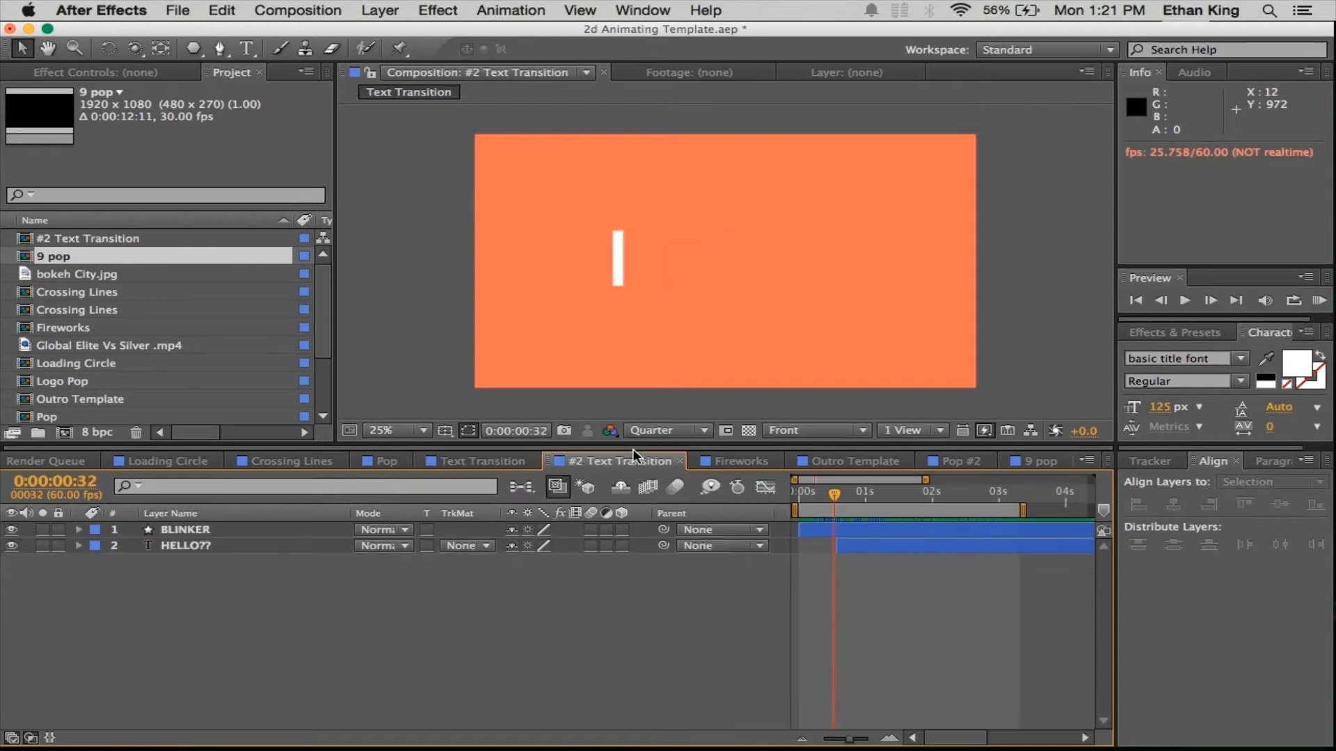
key("space")
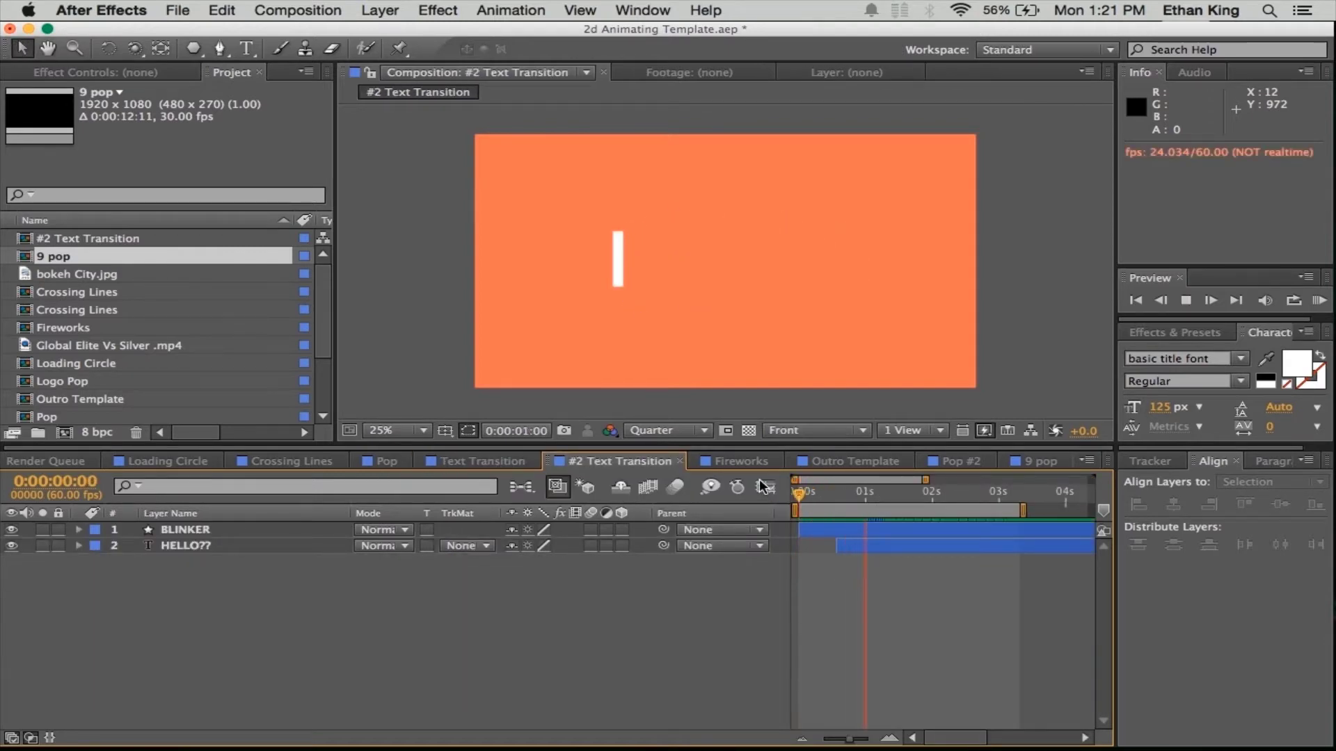
left_click(741, 461)
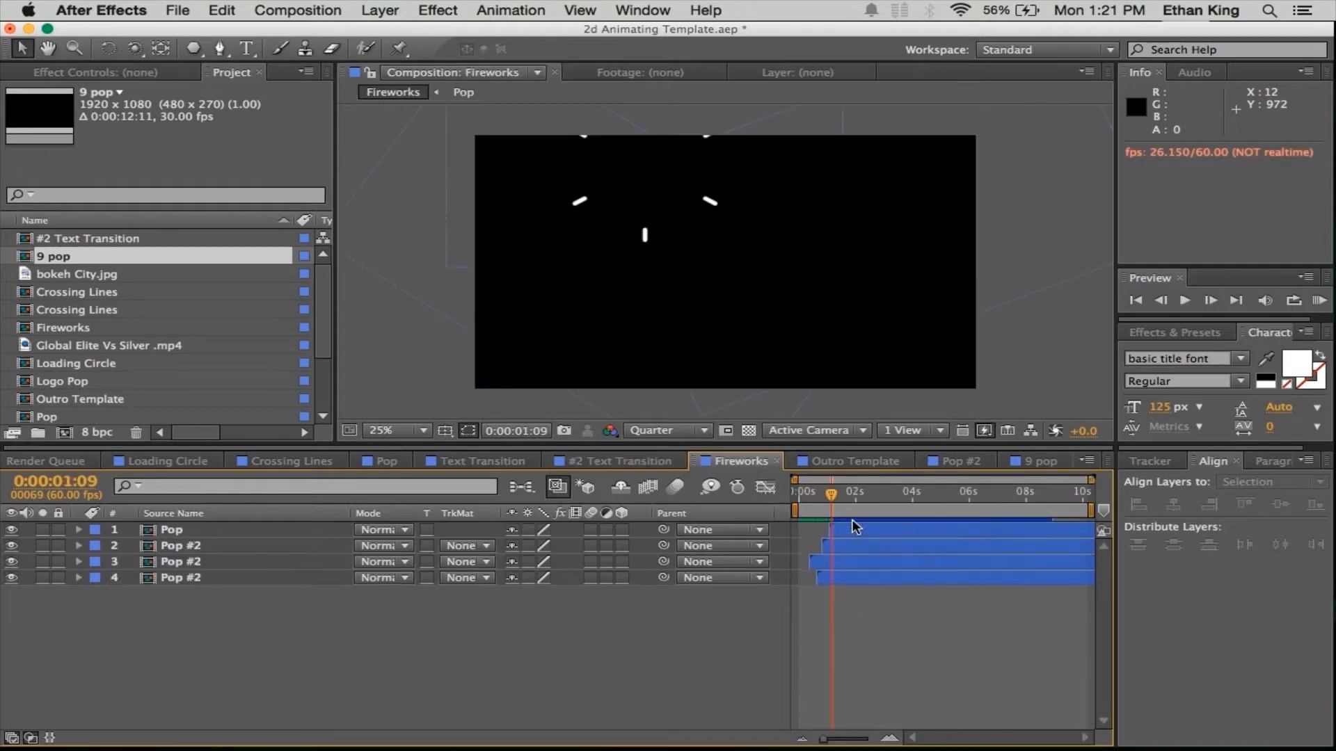
key("space")
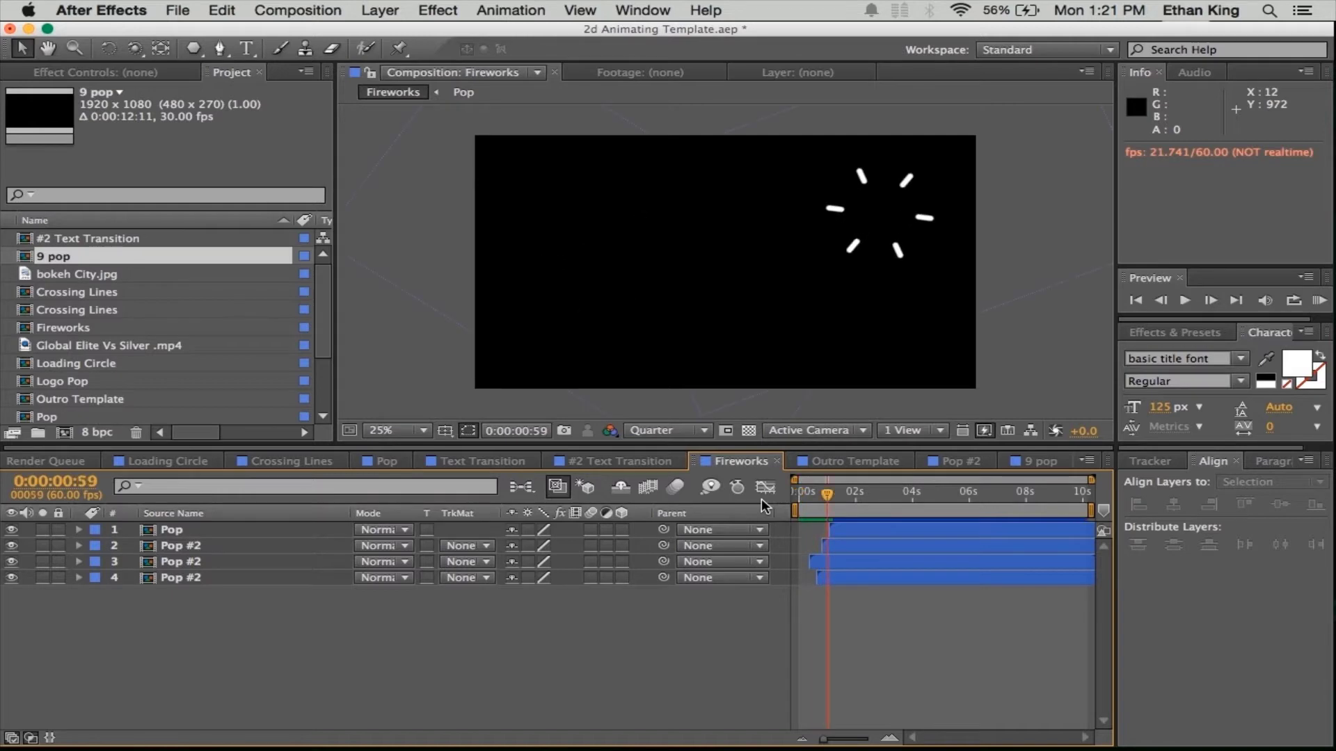
left_click(852, 460)
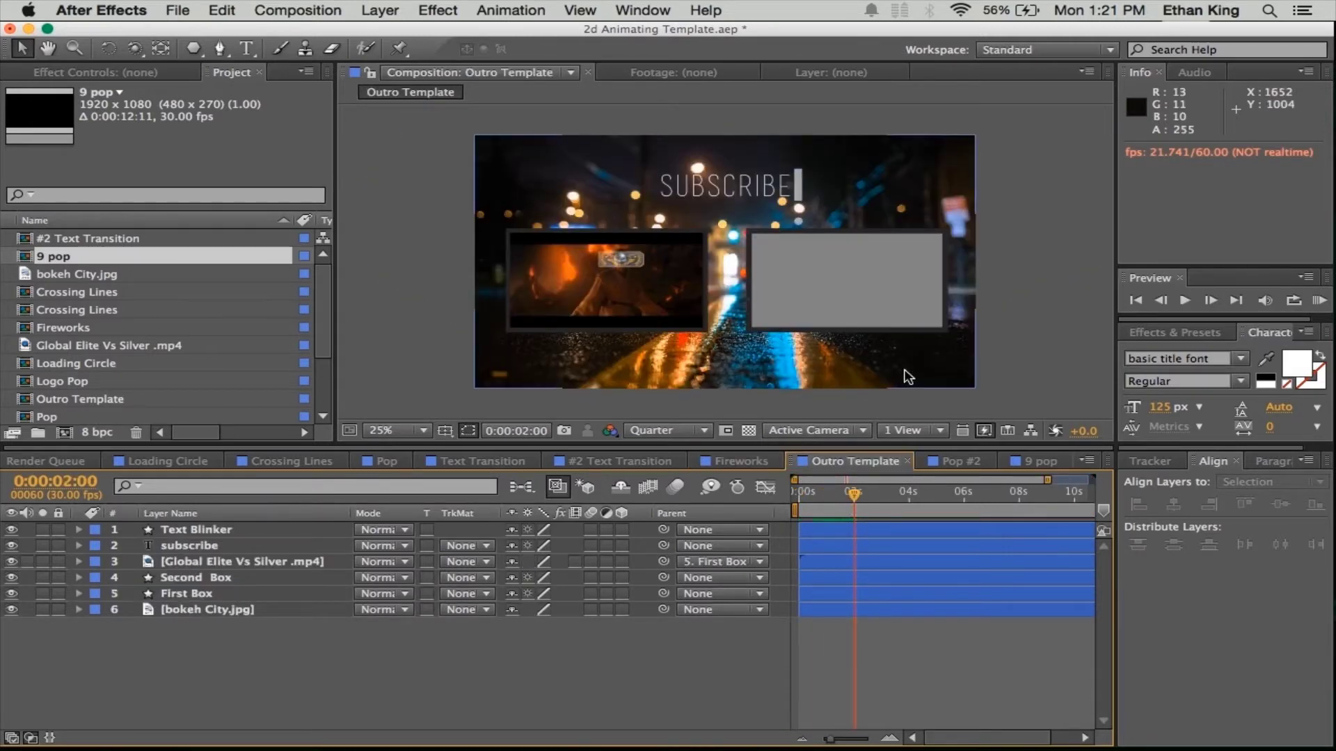
left_click(967, 462)
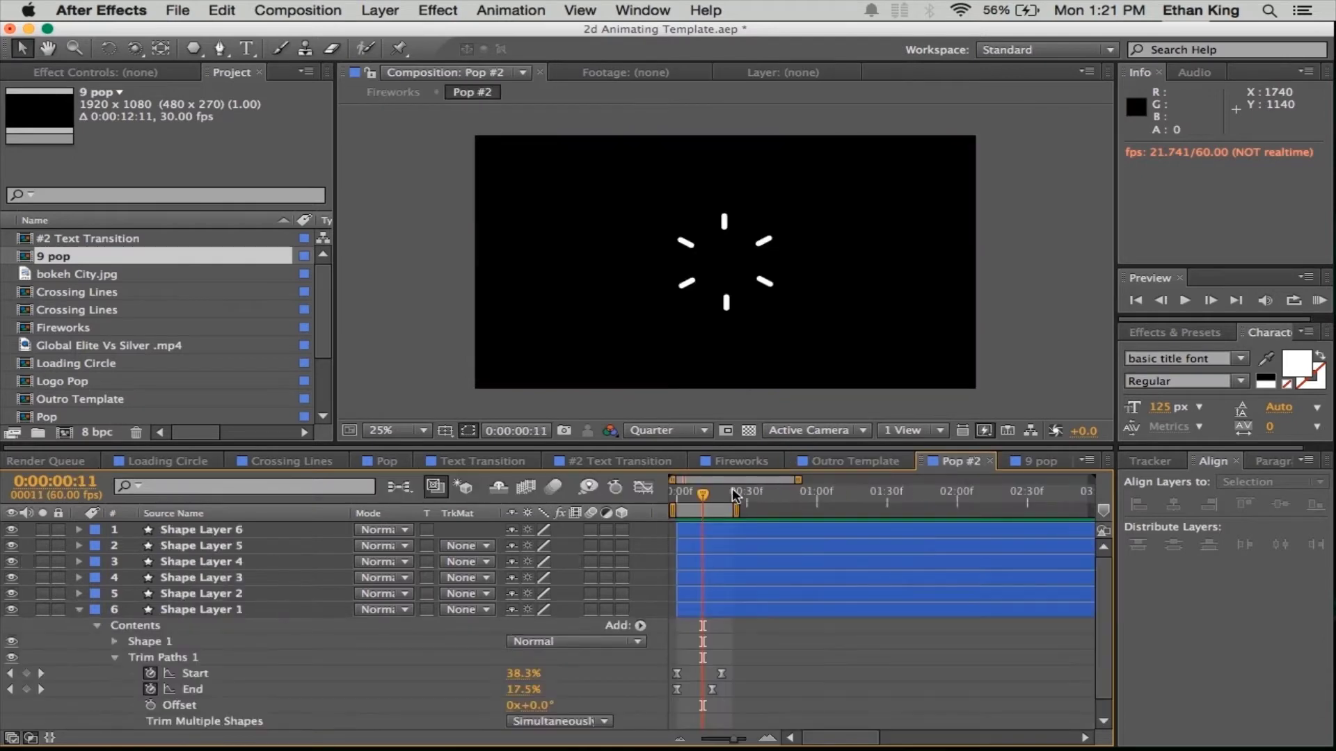
key("KP_0")
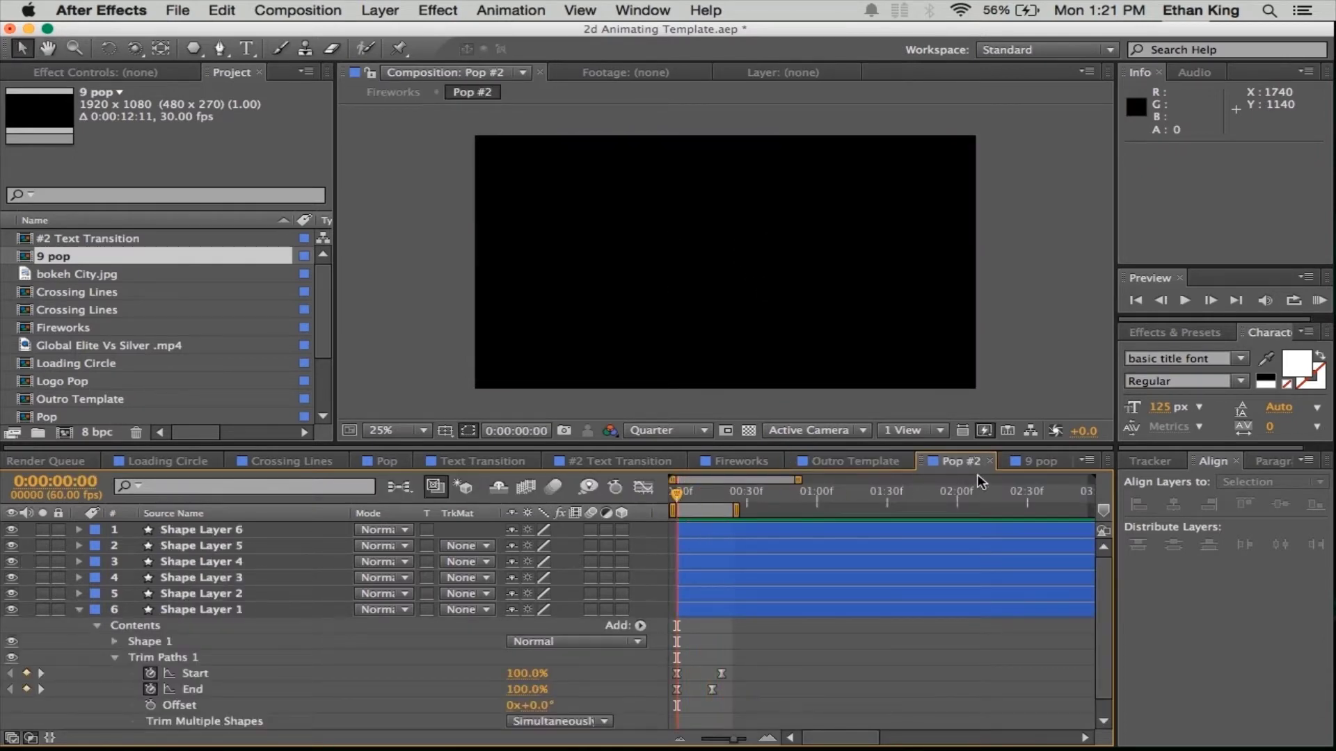
left_click(1041, 462)
key("KP_0")
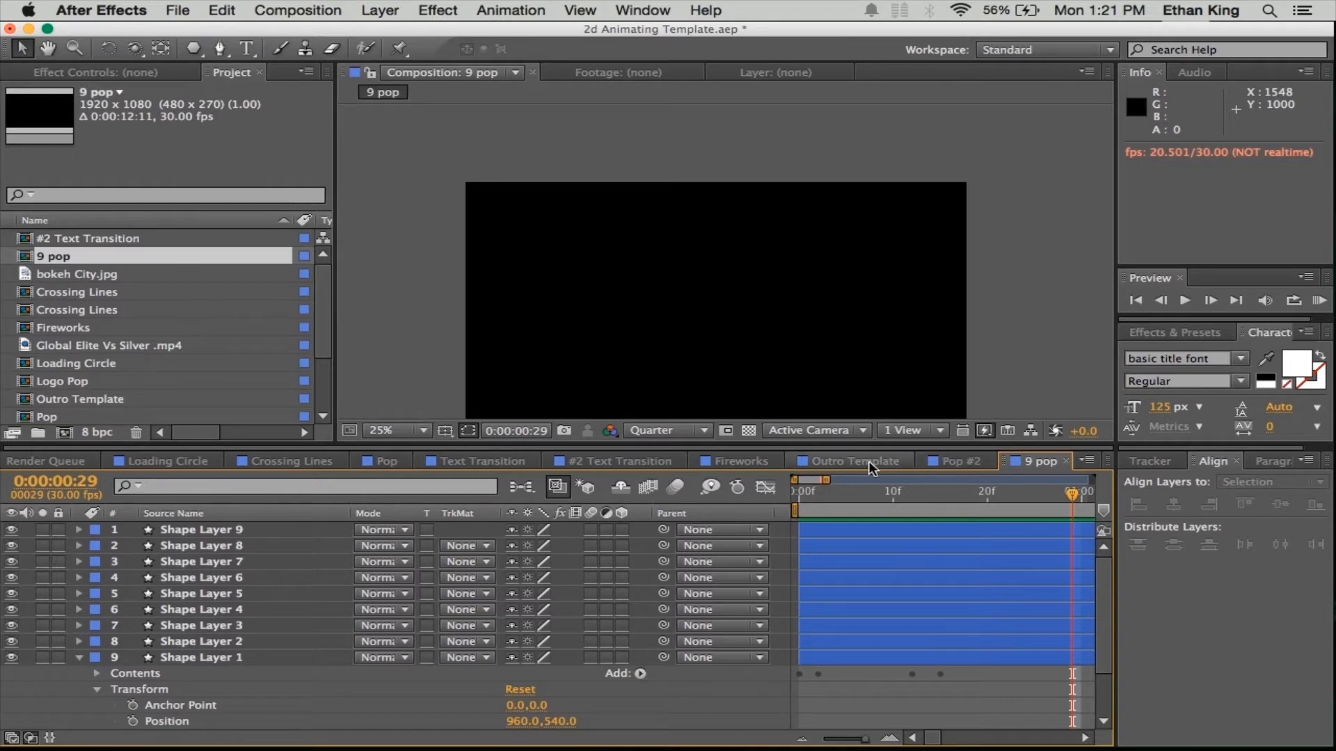
Step: Delete the Global Elite Vs Silver .mp4 layer from the Outro Template composition
left_click(869, 461)
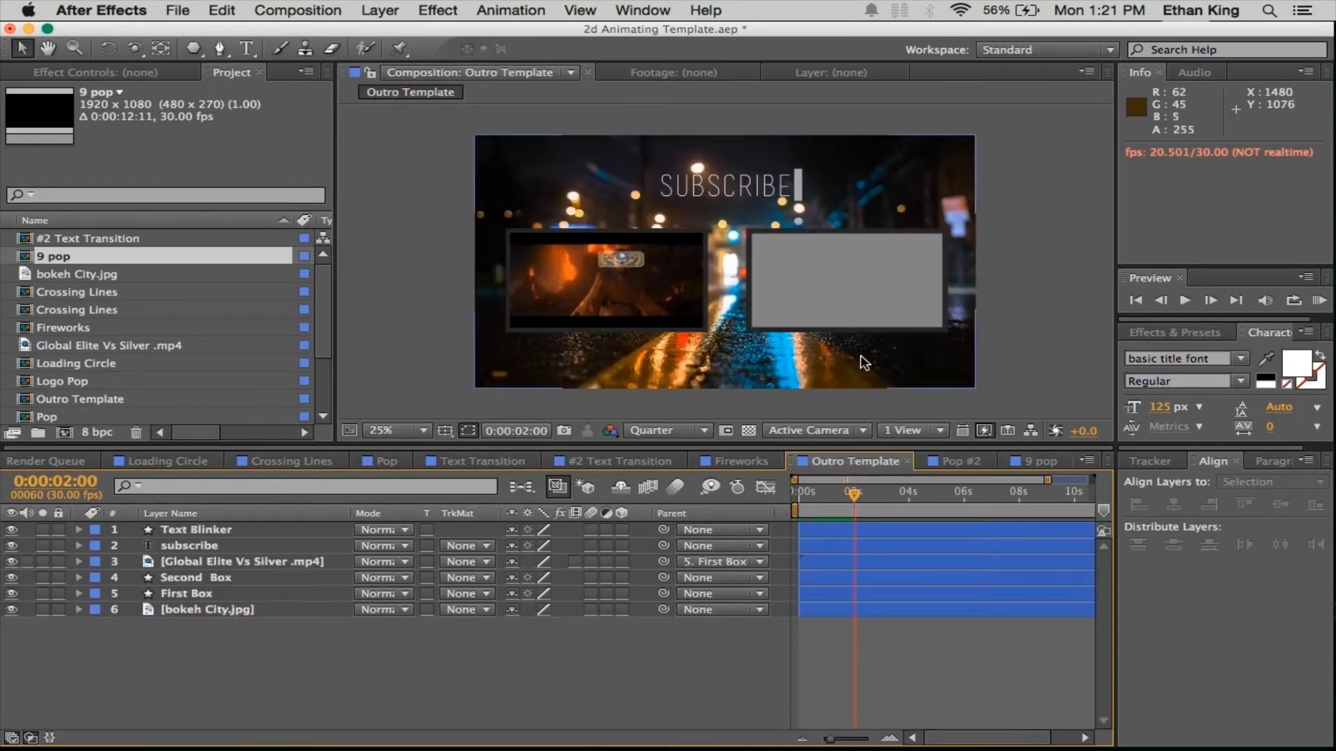
left_click(648, 291)
key("Delete")
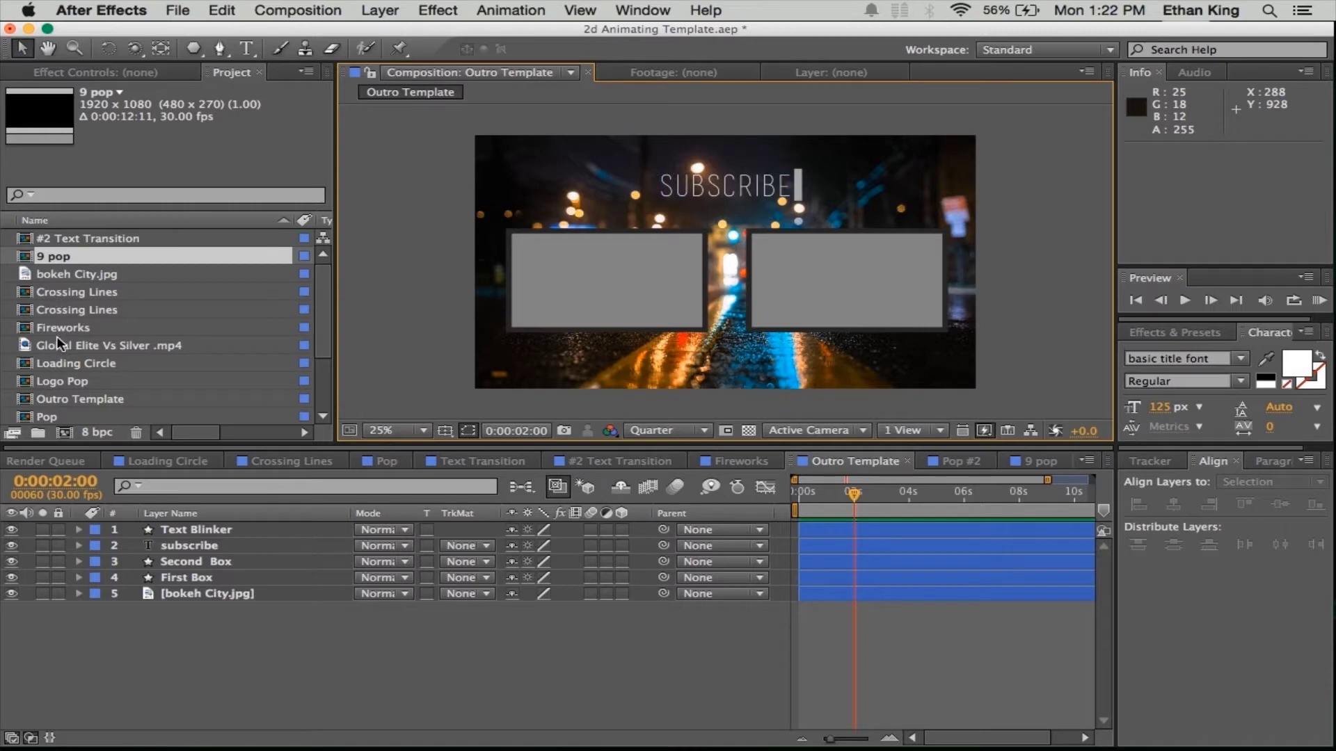
Step: Add Global Elite Vs Silver .mp4 as Outro Template's top layer and fit it over the first box at about 58%, 57% scale
left_click_drag(82, 351, 206, 533)
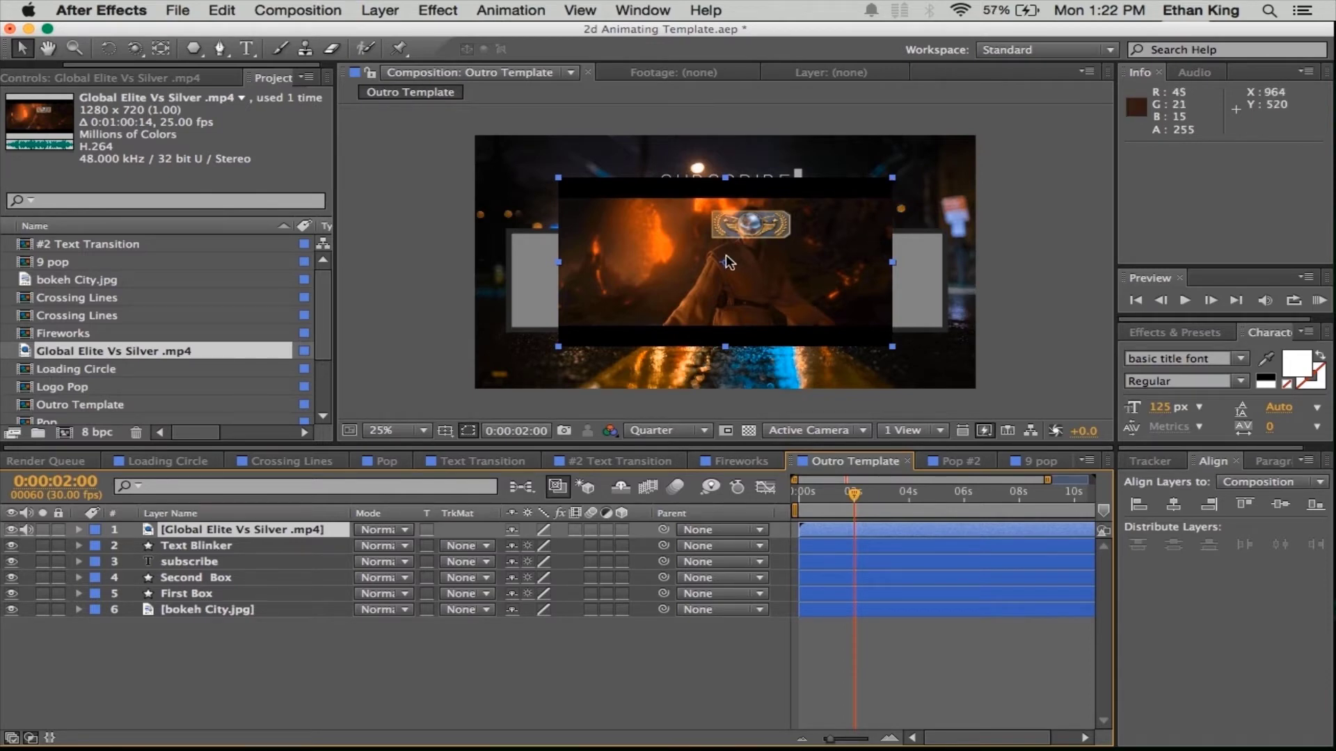
left_click_drag(727, 261, 685, 248)
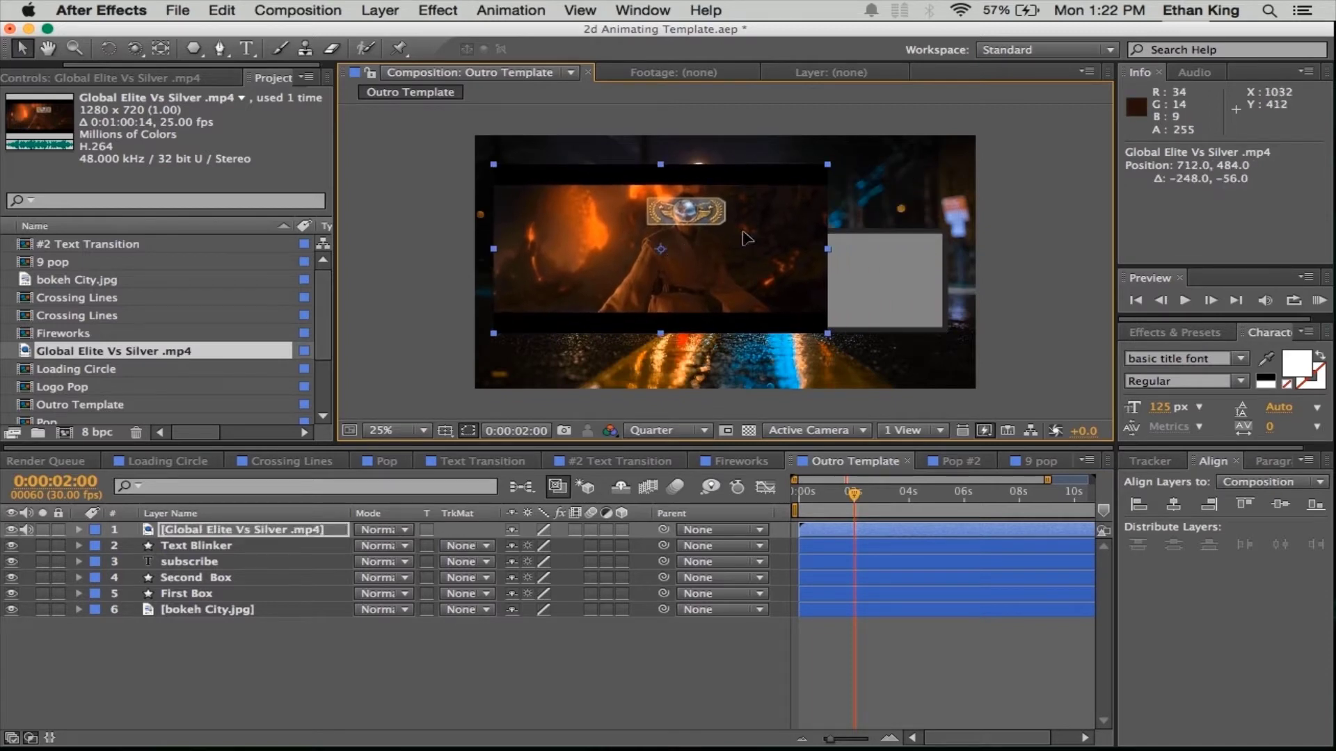
left_click_drag(827, 164, 694, 229)
left_click(933, 334)
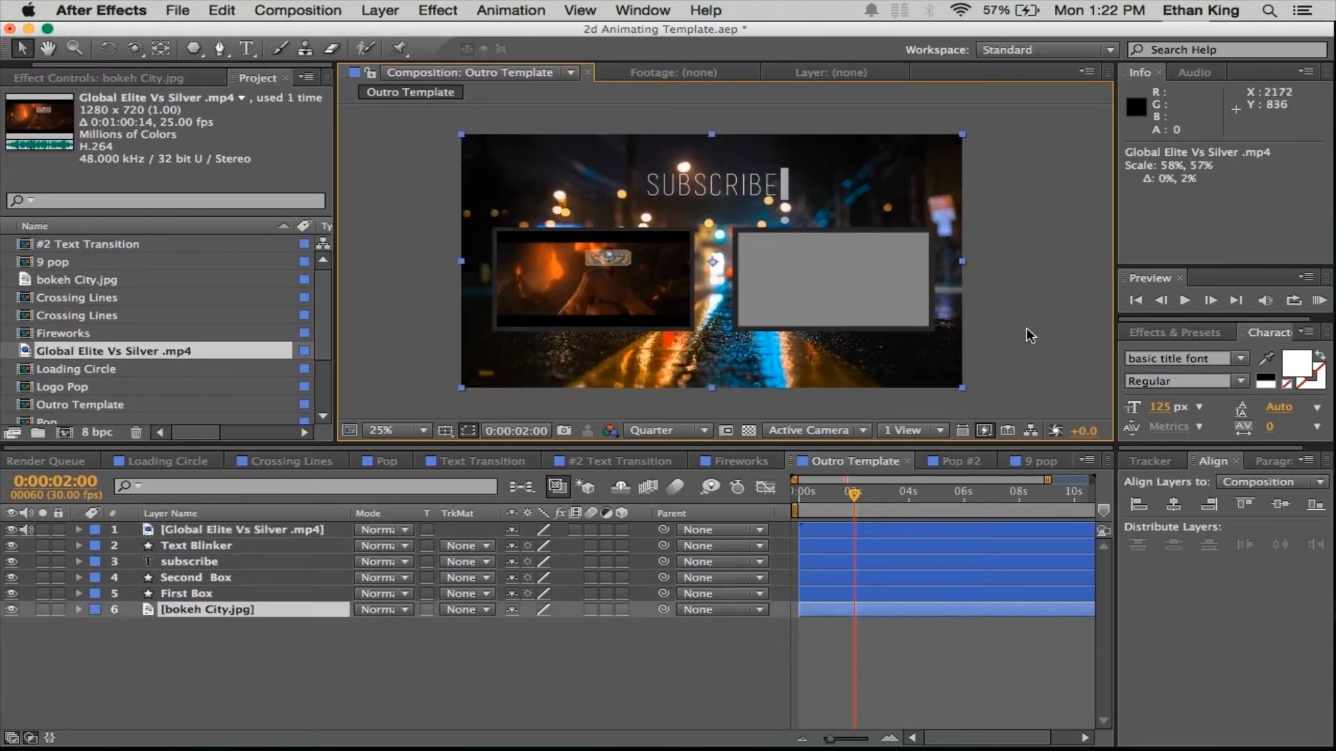
left_click(1025, 328)
left_click_drag(942, 328, 923, 314)
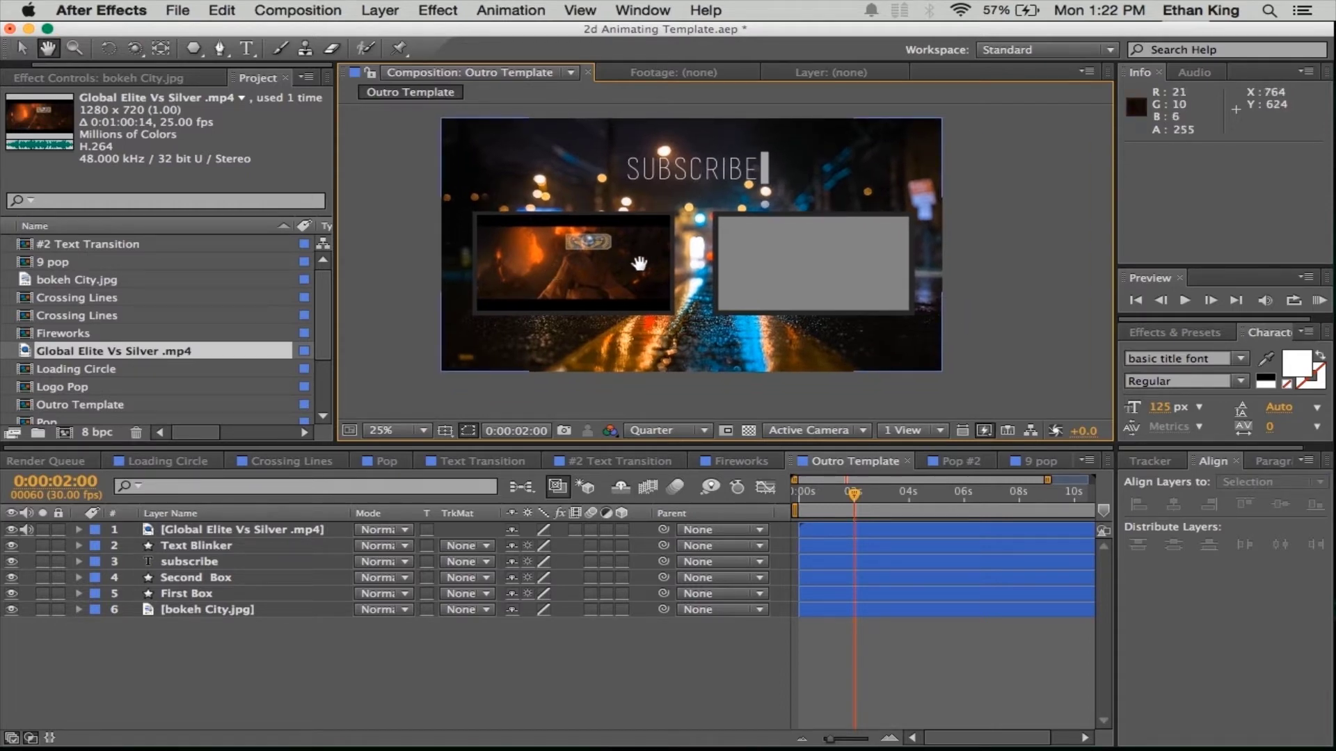
key("v")
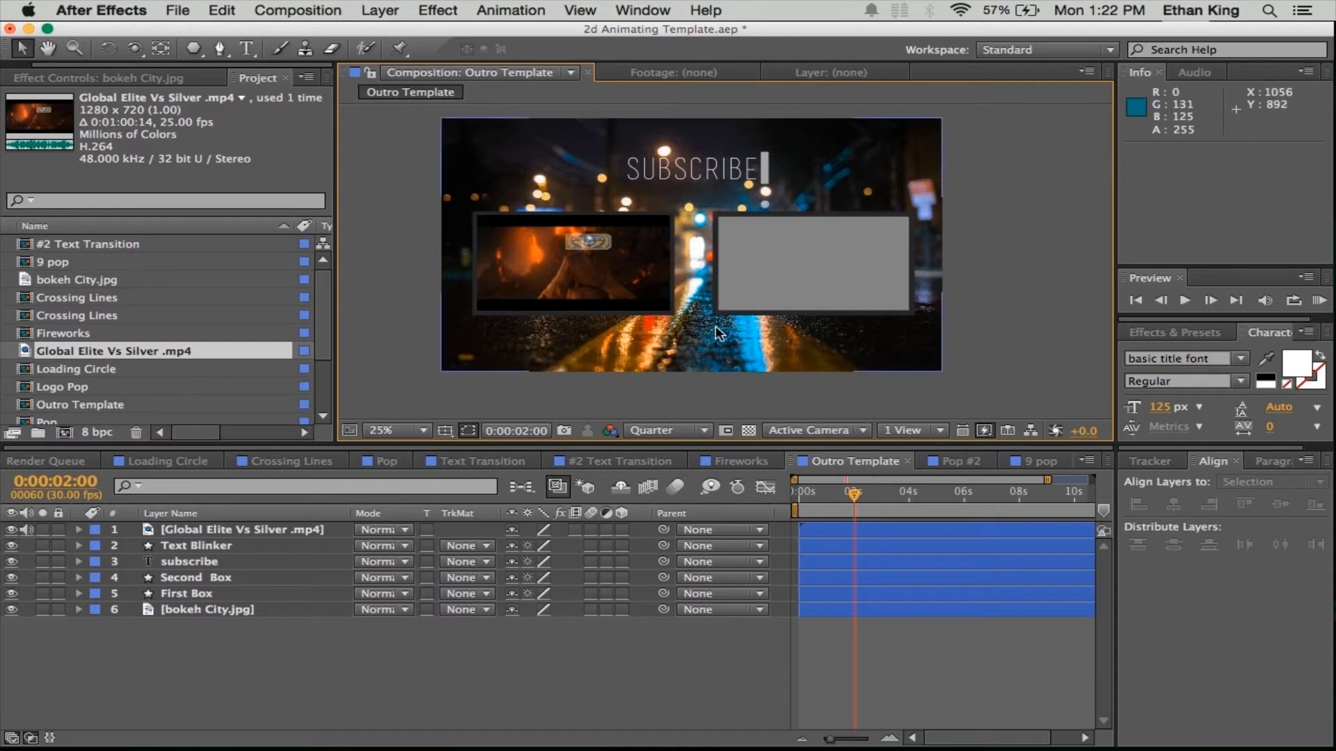
Step: Examine the timeline's list of available layer columns for the Parent option
left_click_drag(852, 498, 846, 461)
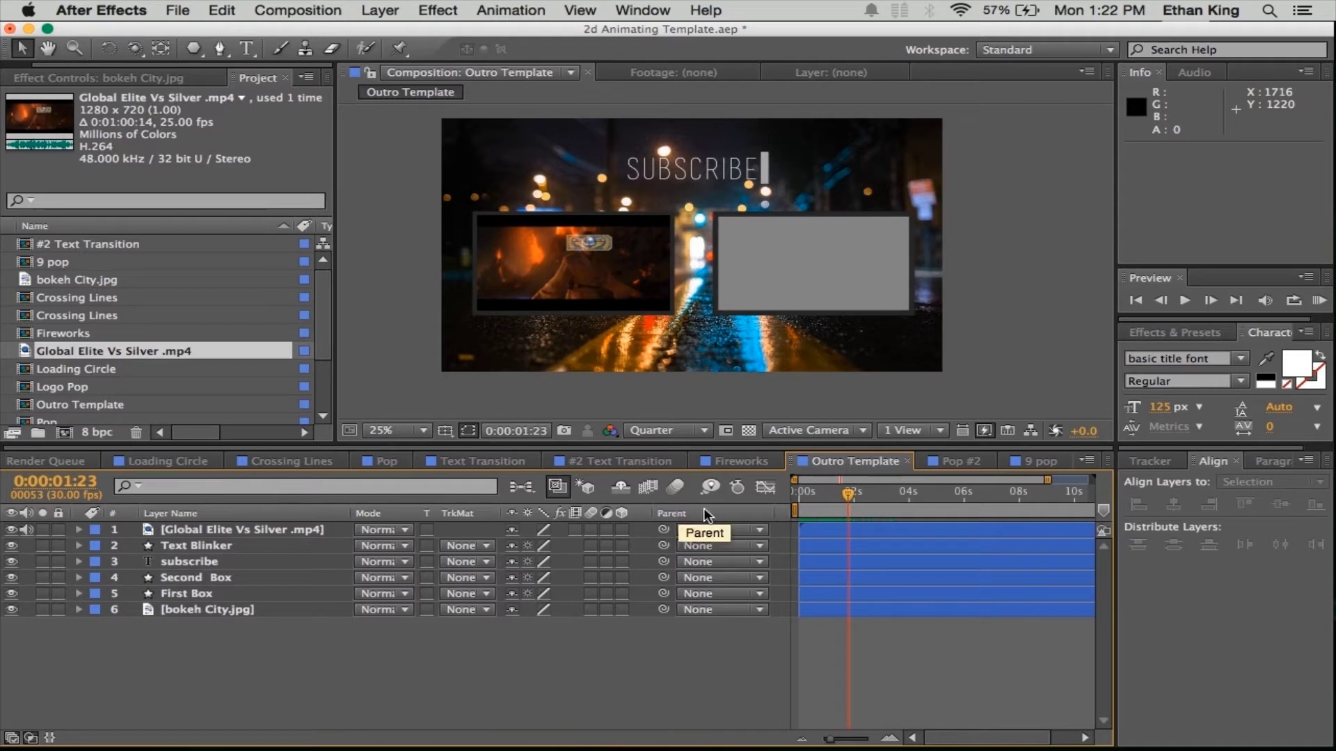
right_click(743, 515)
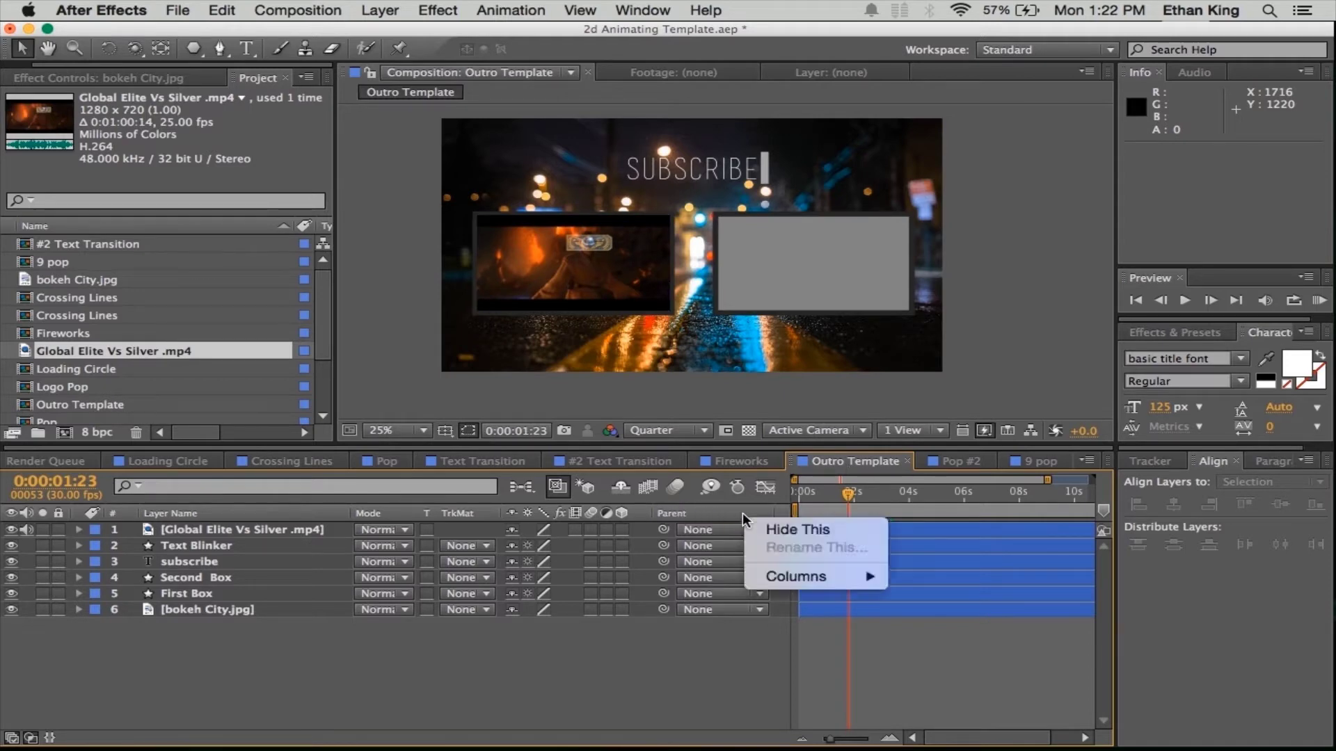
mouse_move(779, 574)
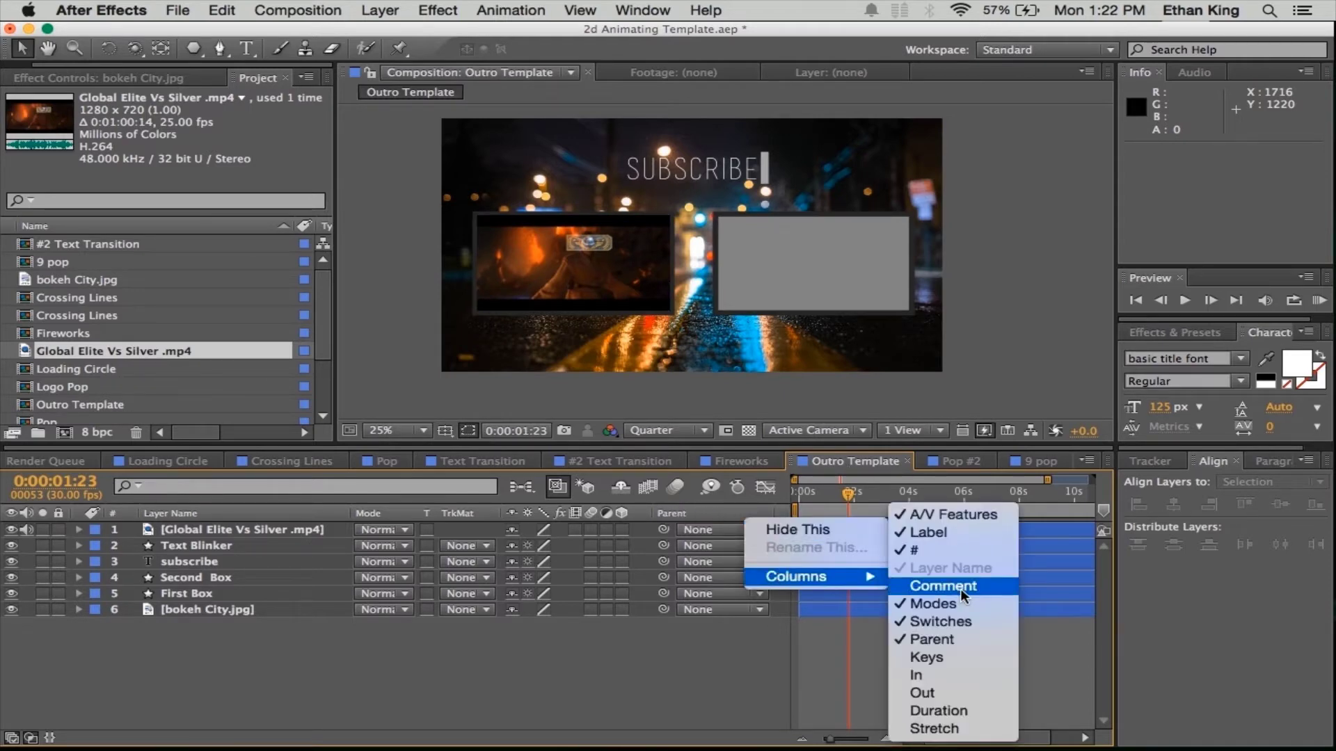
left_click(539, 677)
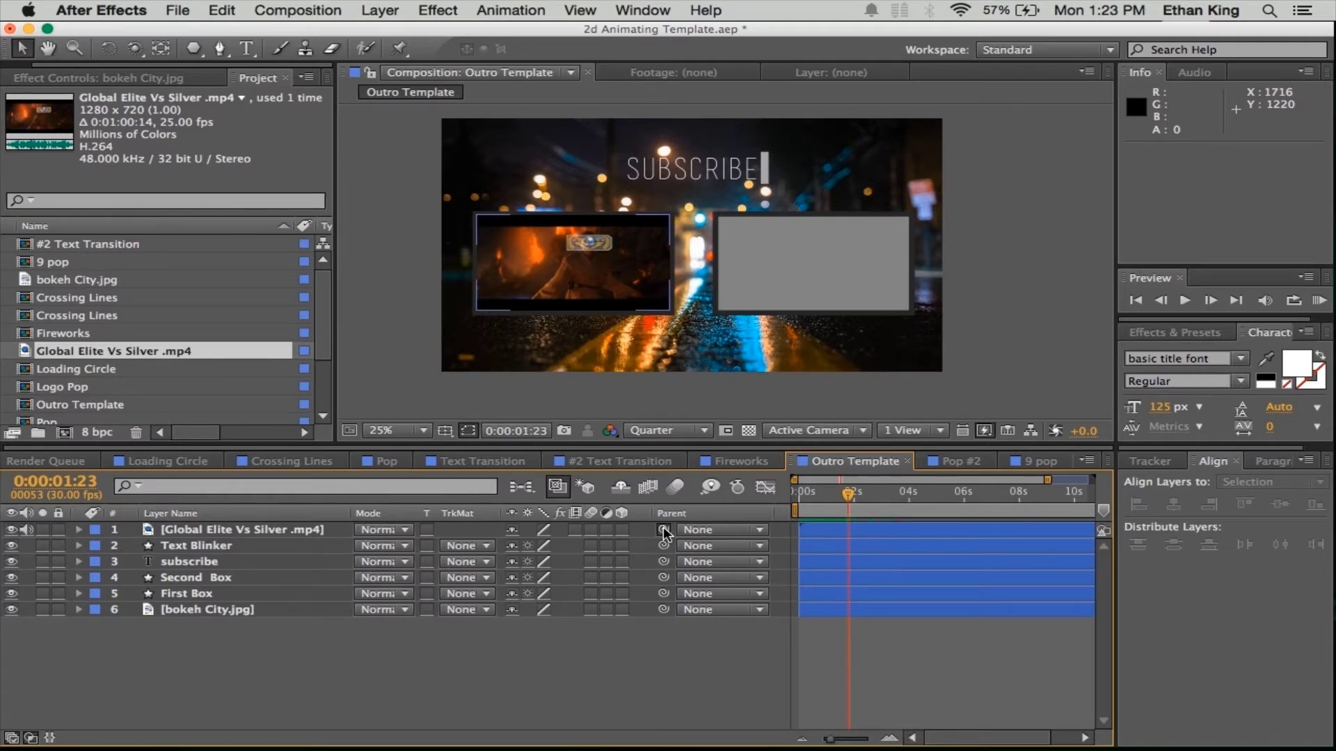
Step: Parent the Global Elite Vs Silver .mp4 layer to the First Box layer with the pick whip
left_click_drag(665, 534, 195, 596)
mouse_move(849, 494)
left_mouse_down()
mouse_move(804, 493)
mouse_move(843, 493)
left_mouse_up()
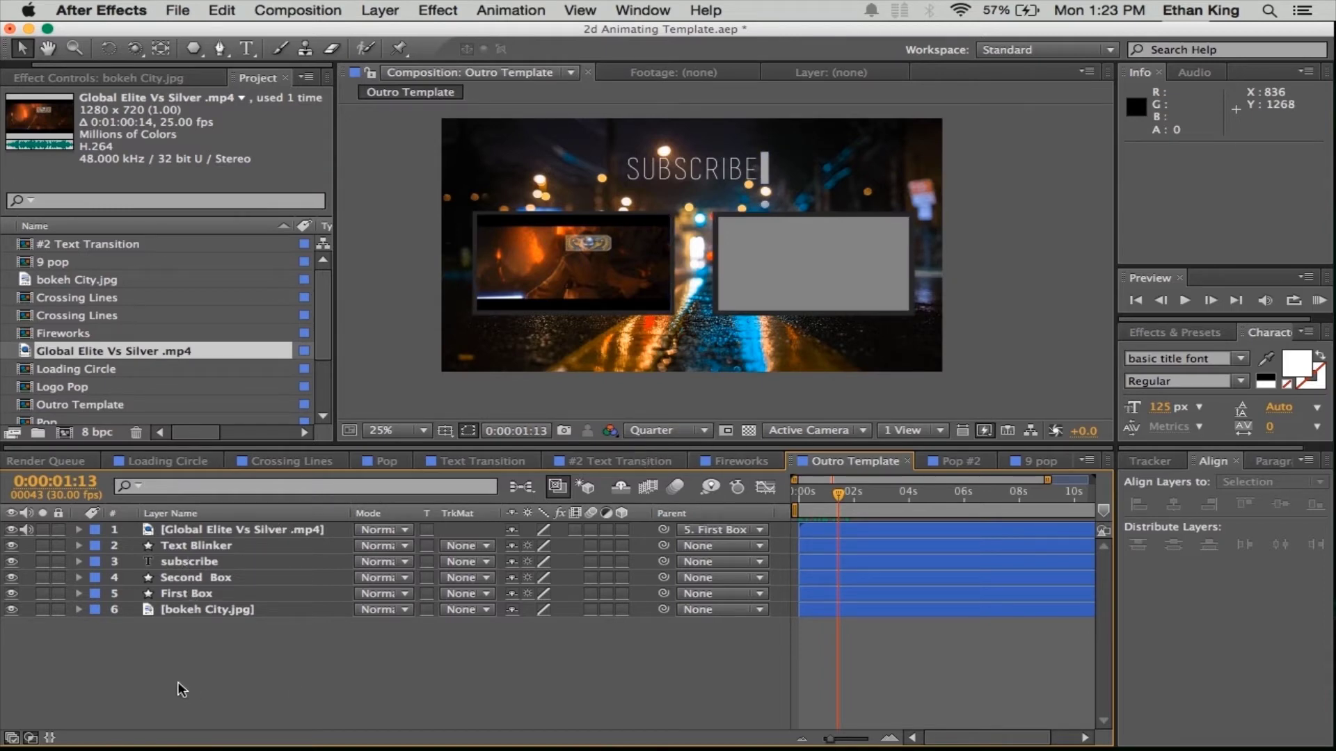
Step: Point out the Second Box layer, then deselect it and play a RAM preview of Outro Template with the volume raised
left_click(185, 579)
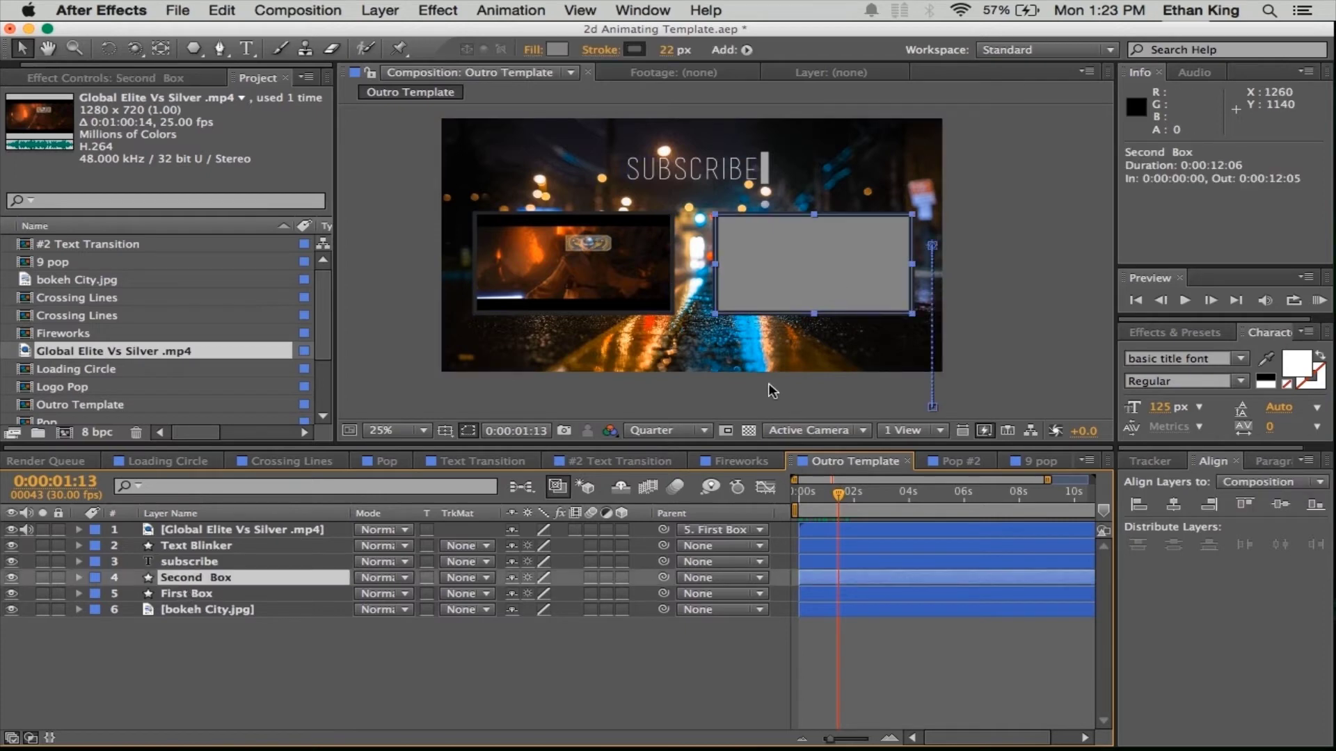
left_click(741, 418)
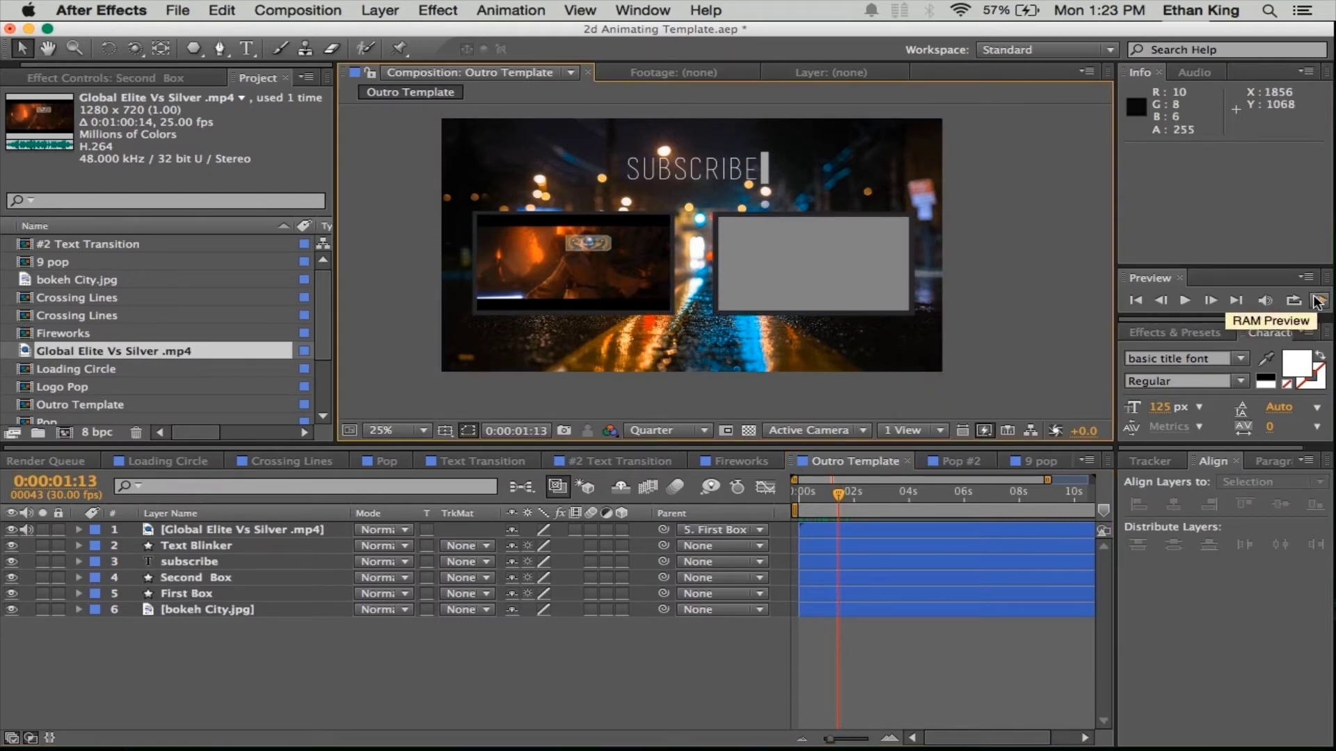
key("XF86AudioRaiseVolume")
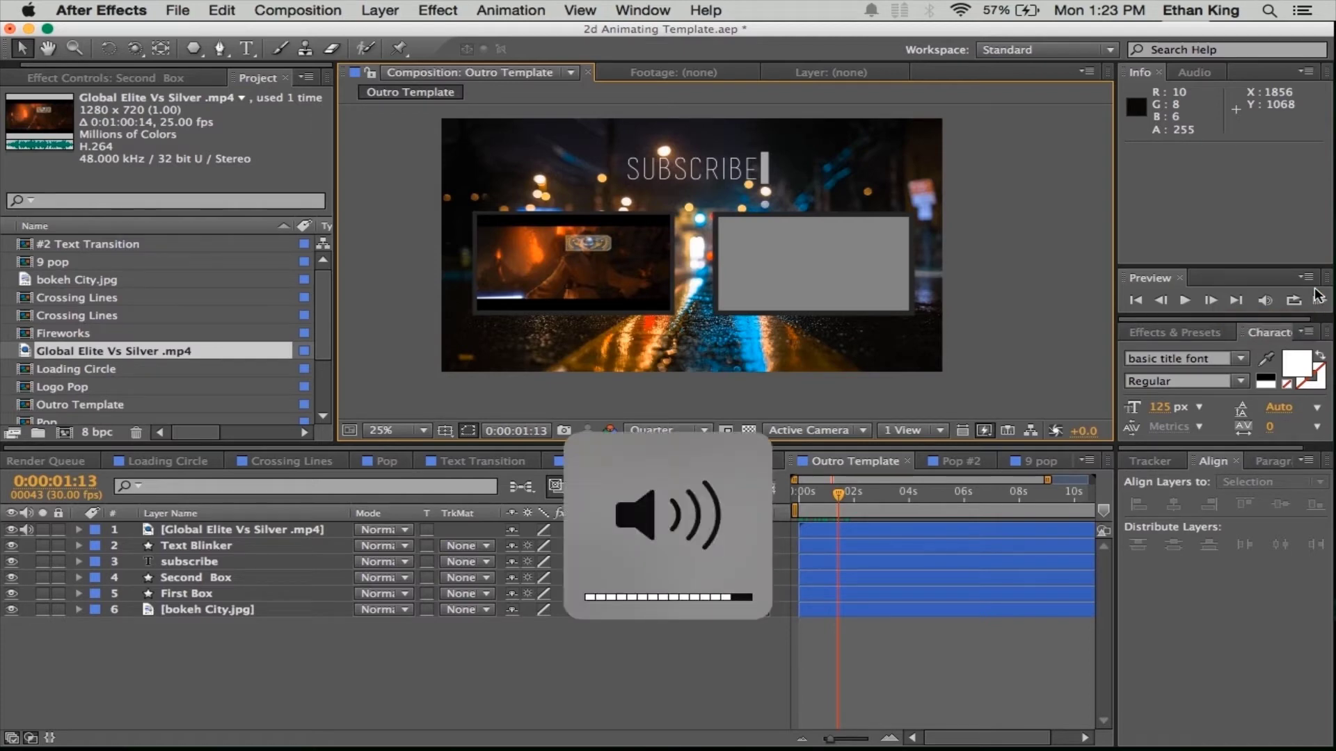
left_click(1327, 301)
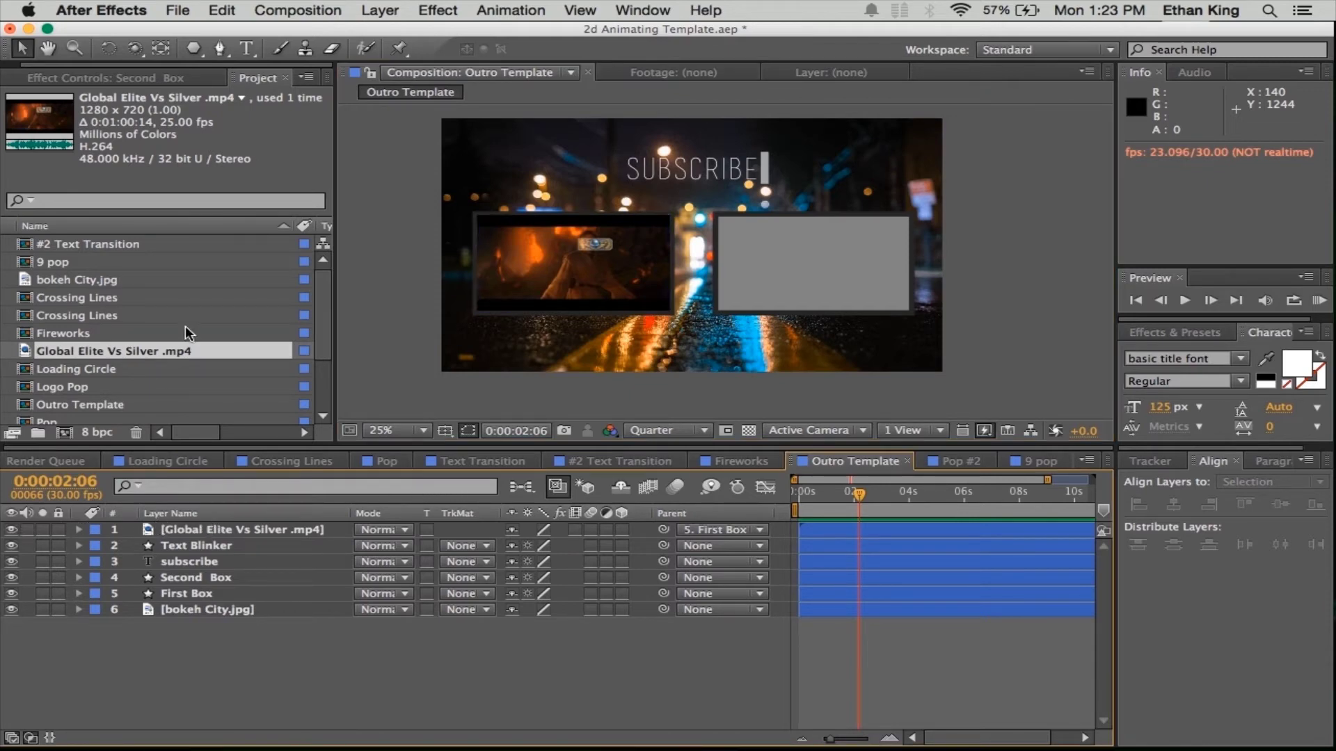
Step: Import Biometrix – HUSH ft. Charli Brix.mp3 from Finder and add it as Outro Template's top layer
scroll(185, 326, "down", 5)
scroll(185, 326, "up", 5)
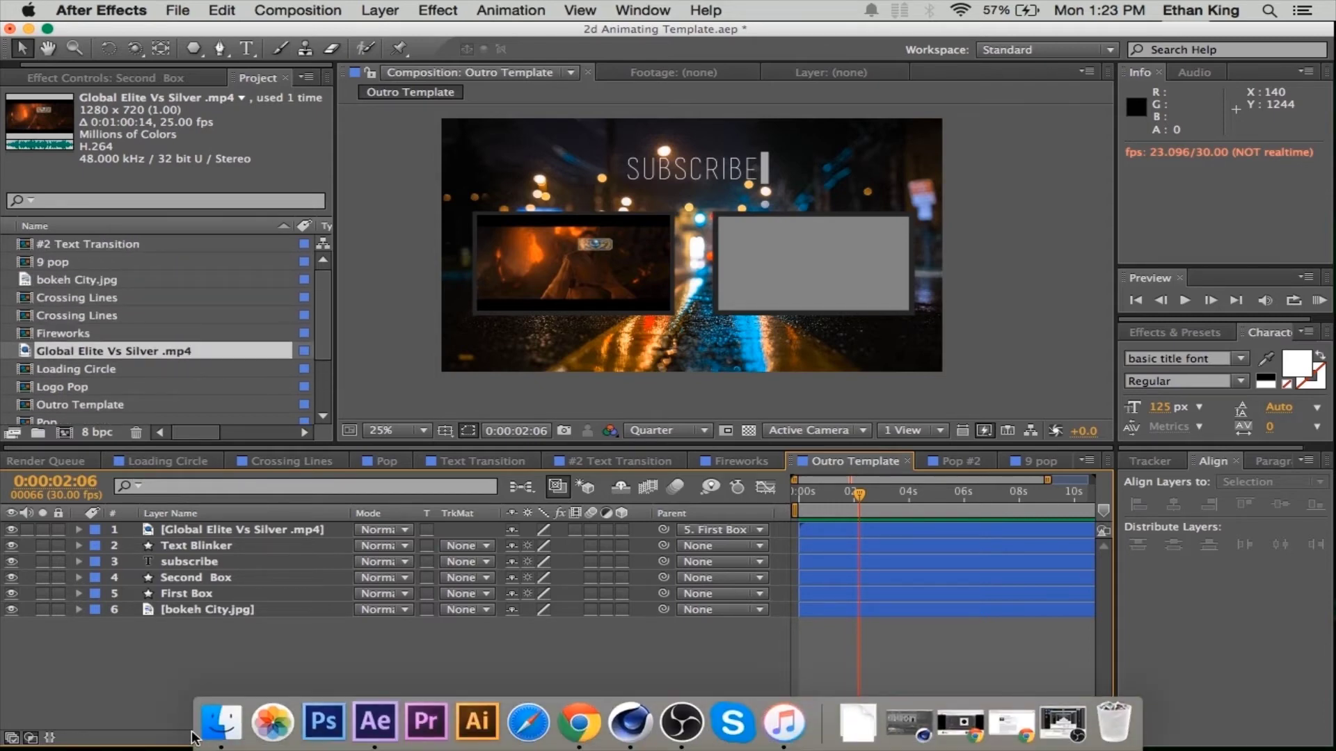
left_click(218, 728)
left_click_drag(531, 224, 140, 403)
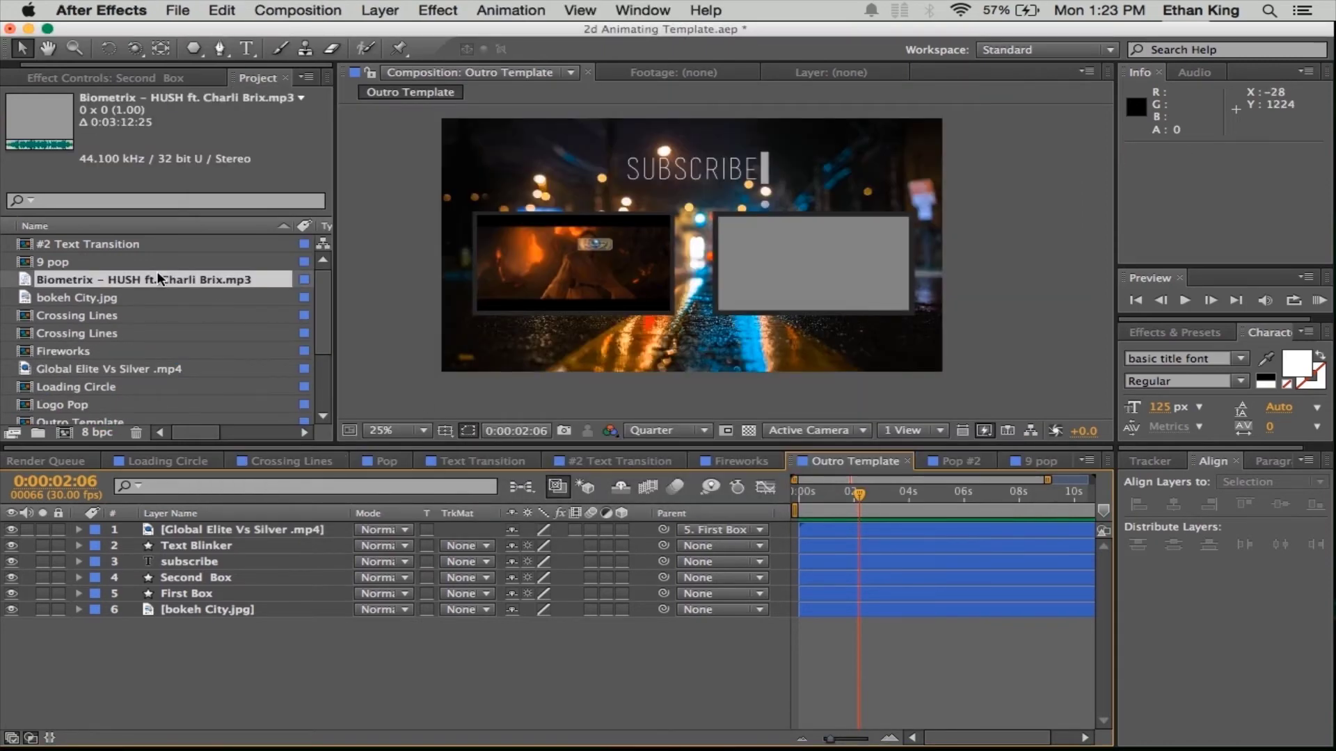
left_click_drag(158, 278, 158, 529)
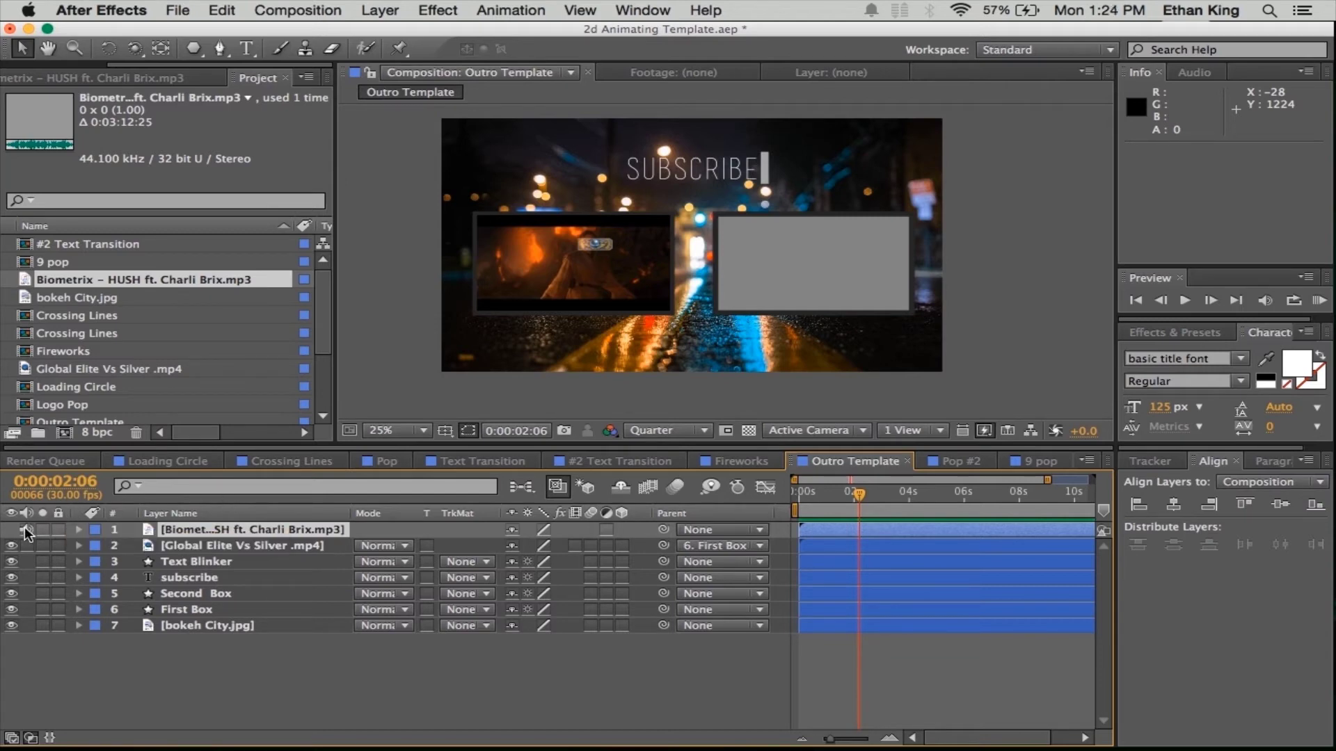
Step: Slide the mp3 layer earlier past an in point of -0:00:26:28, and play a RAM preview with the volume raised
left_click_drag(856, 533, 4, 512)
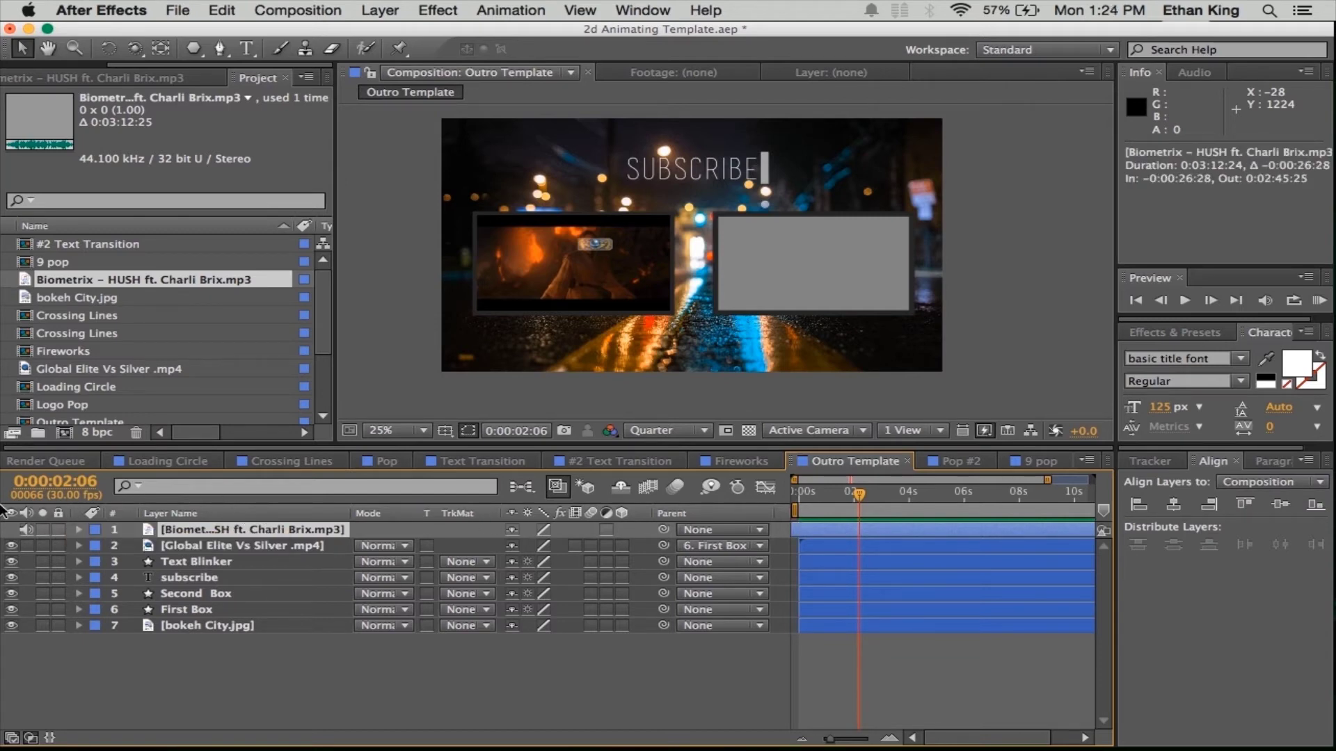
left_click_drag(1016, 532, 925, 529)
left_click(1319, 302)
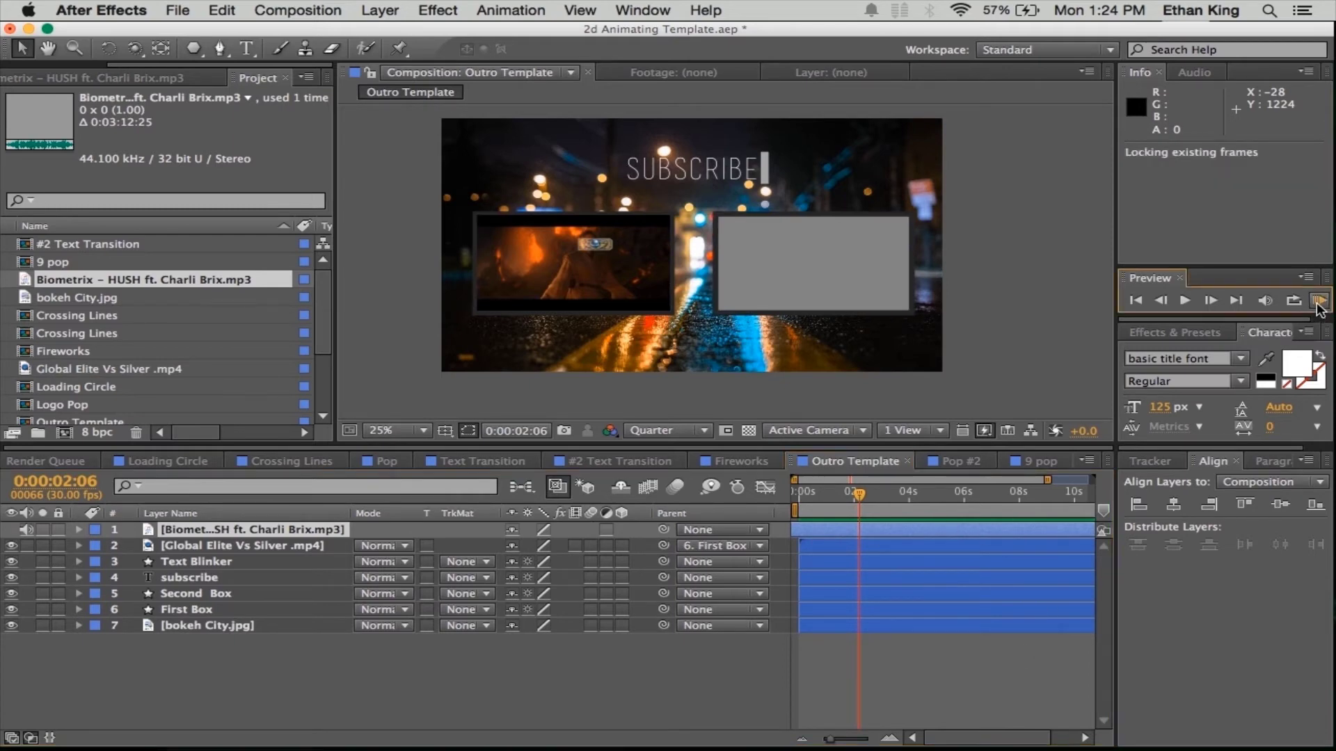
key("XF86AudioRaiseVolume")
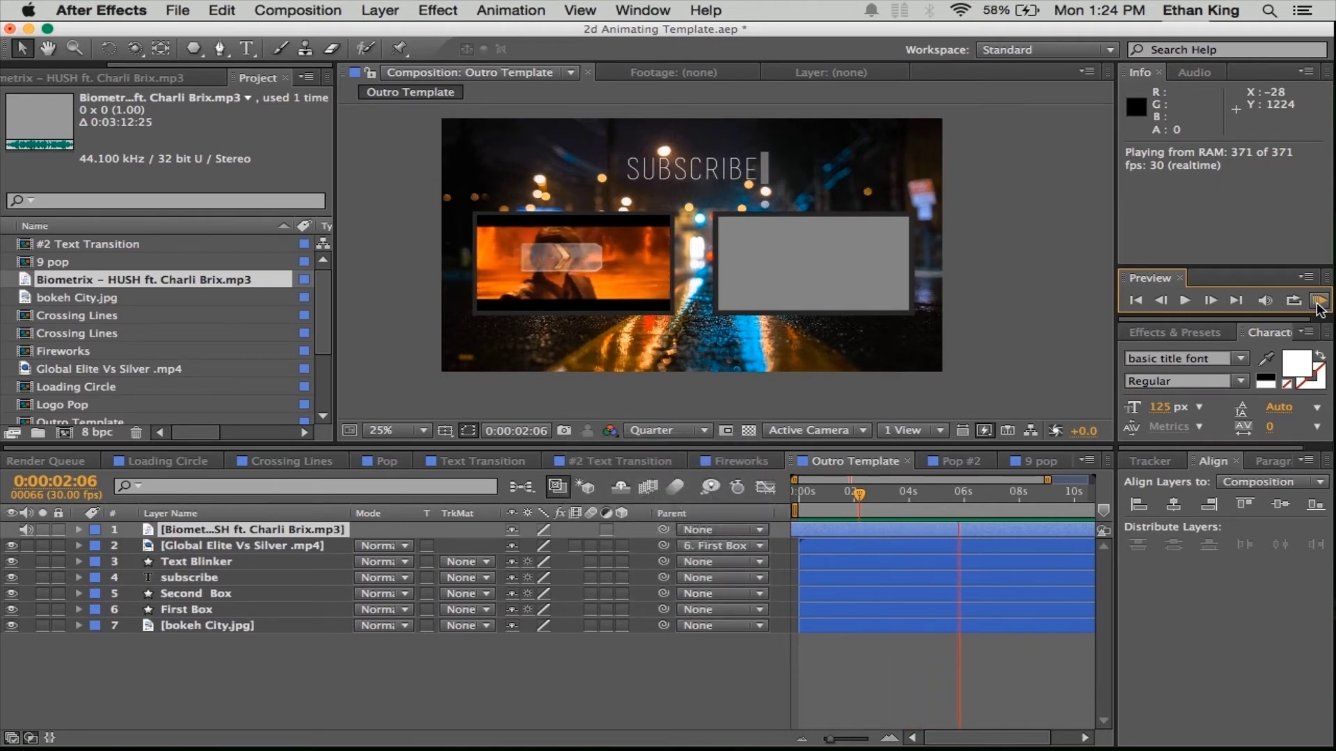
Step: Stop the preview, return the current time to 0:00:00:00 and play Outro Template again
left_click(1260, 473)
left_click(1086, 461)
left_click(932, 498)
left_click_drag(932, 495, 799, 501)
left_click(1320, 301)
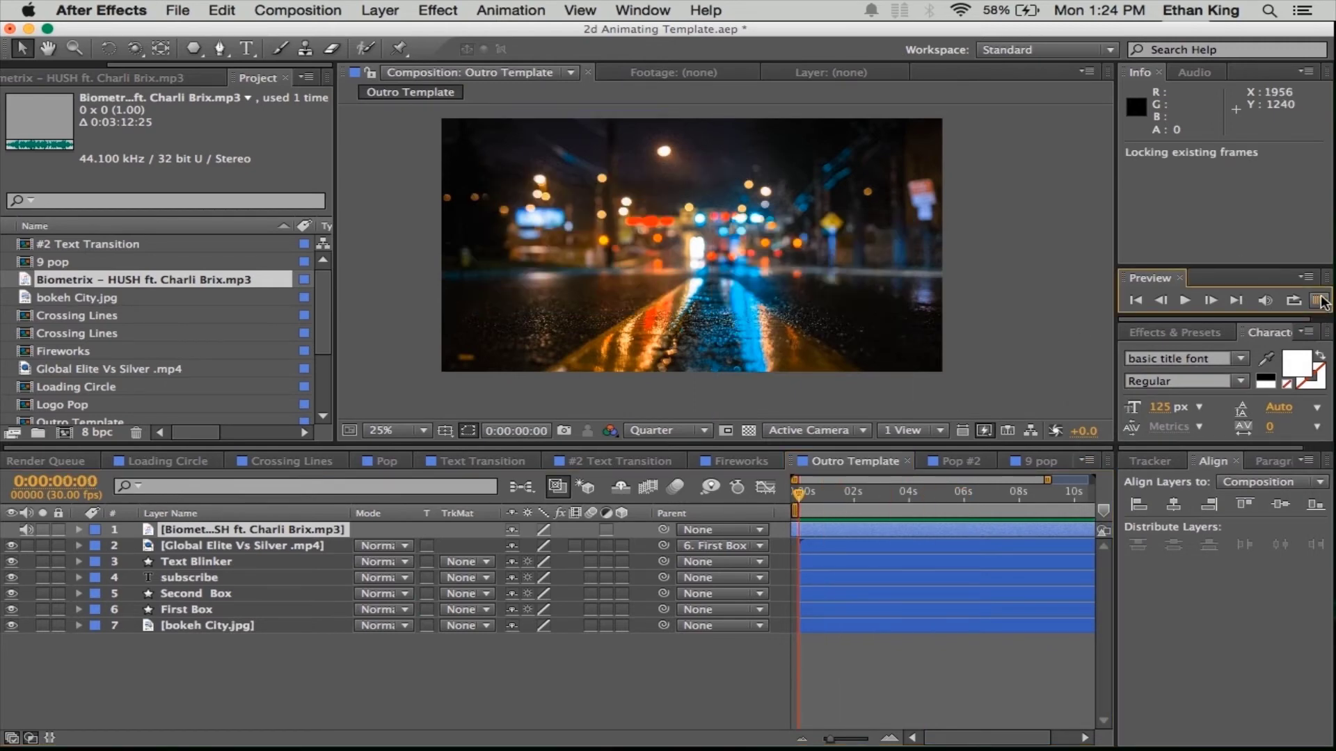
Step: Slide the mp3 layer to an in point of -0:00:36:05 and RAM preview Outro Template, replaying it from 0:00:00:00
left_click_drag(866, 540, 902, 538)
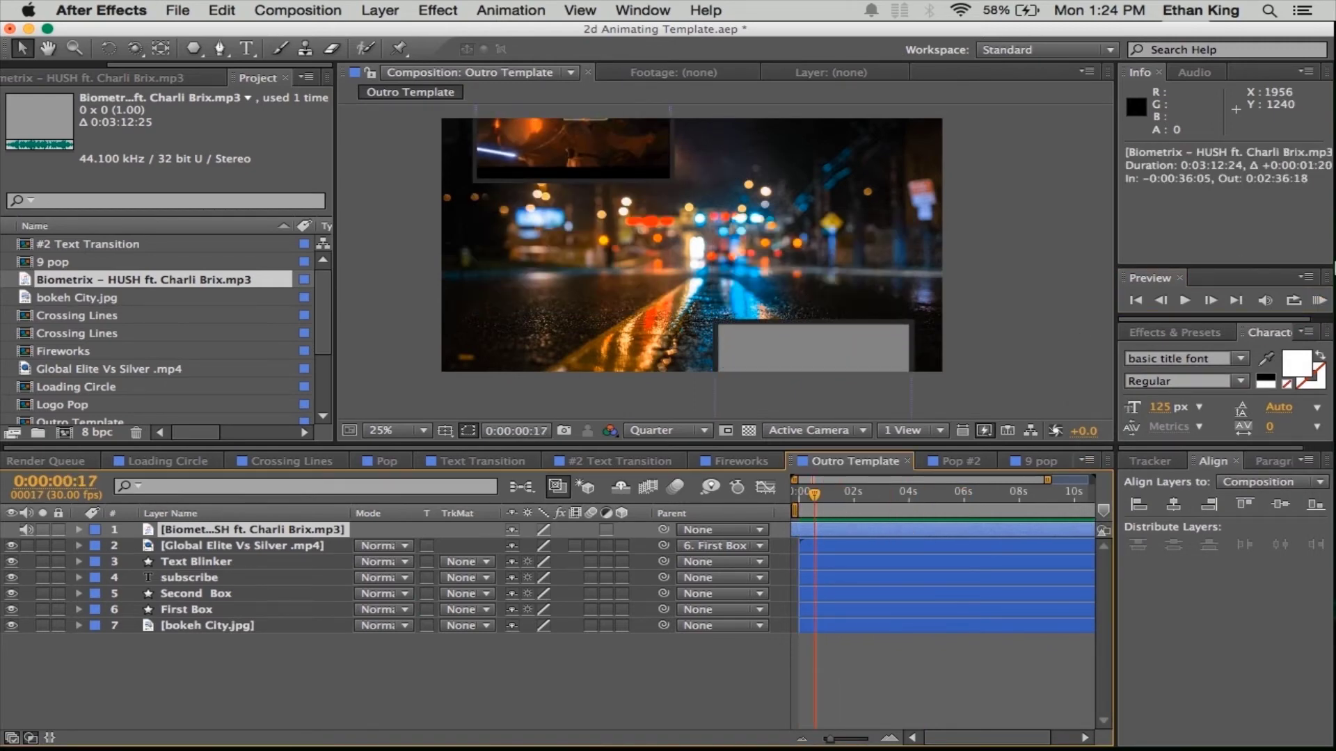
left_click(1319, 301)
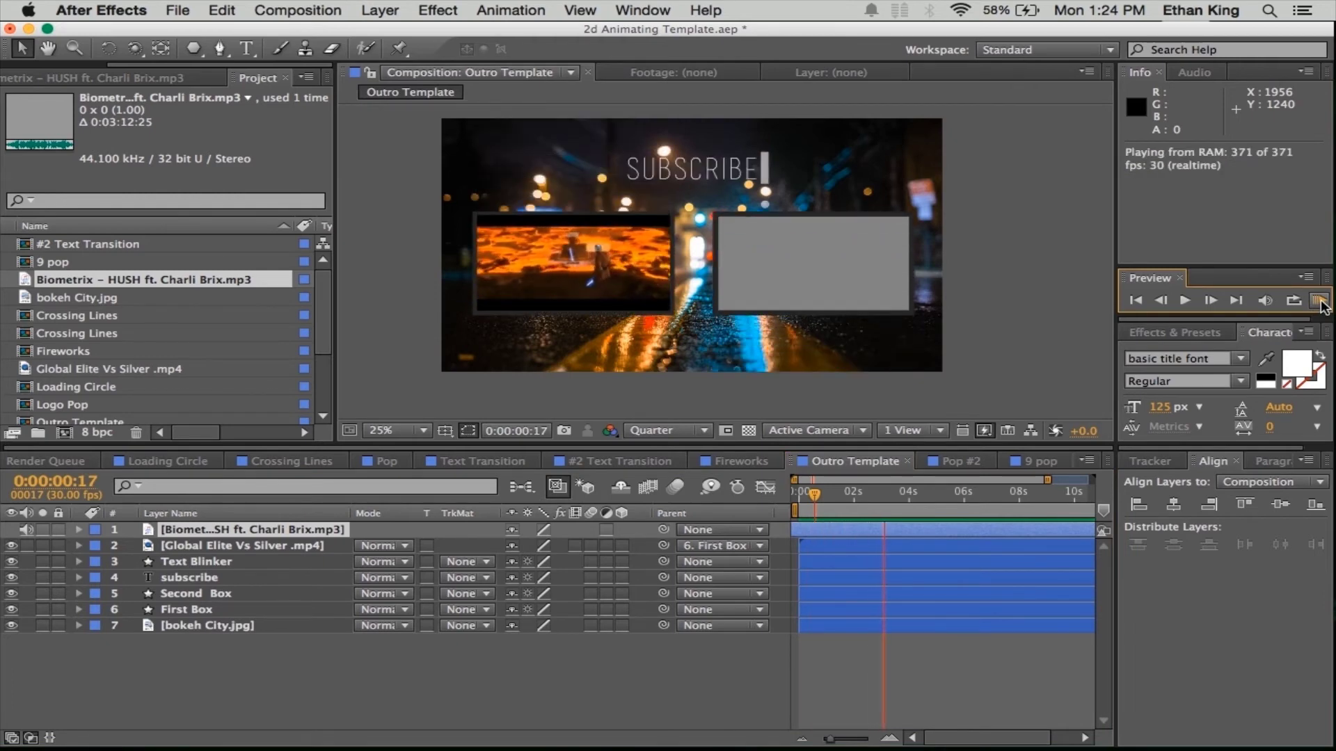
left_click(1319, 301)
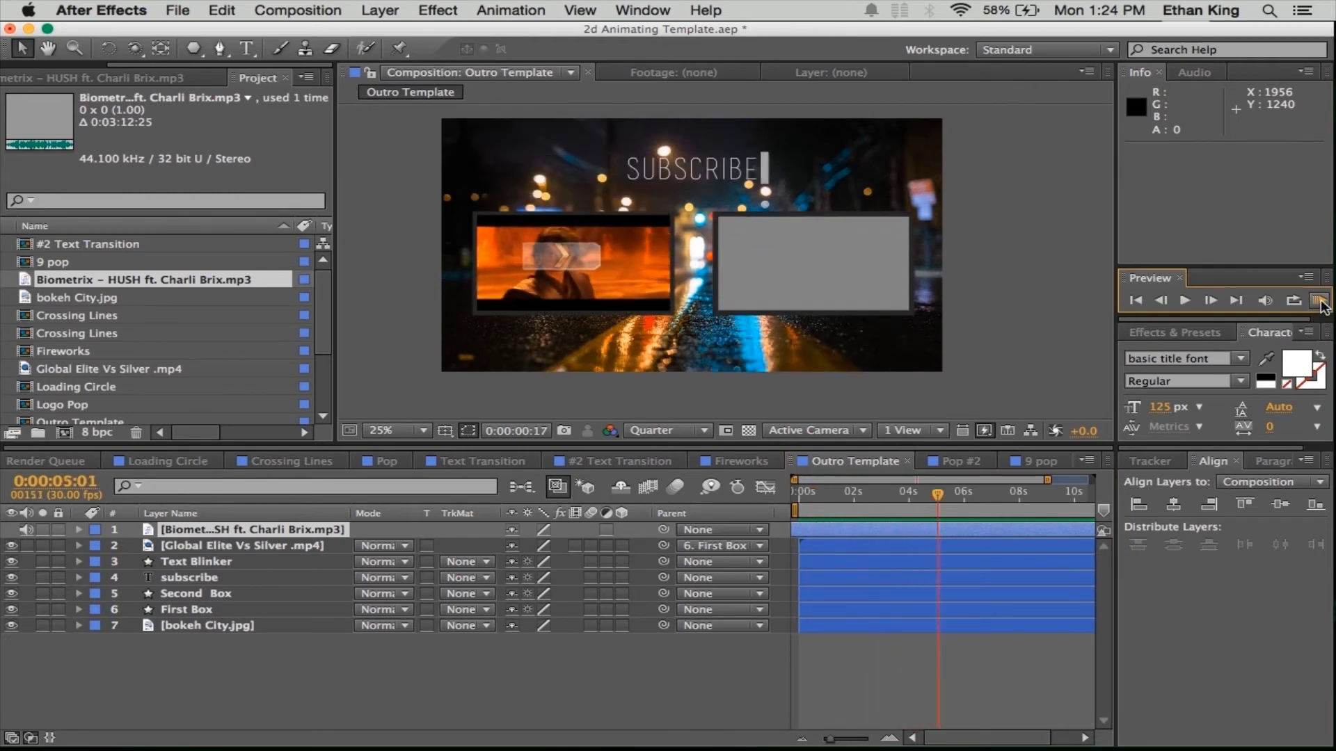
left_click_drag(928, 495, 734, 493)
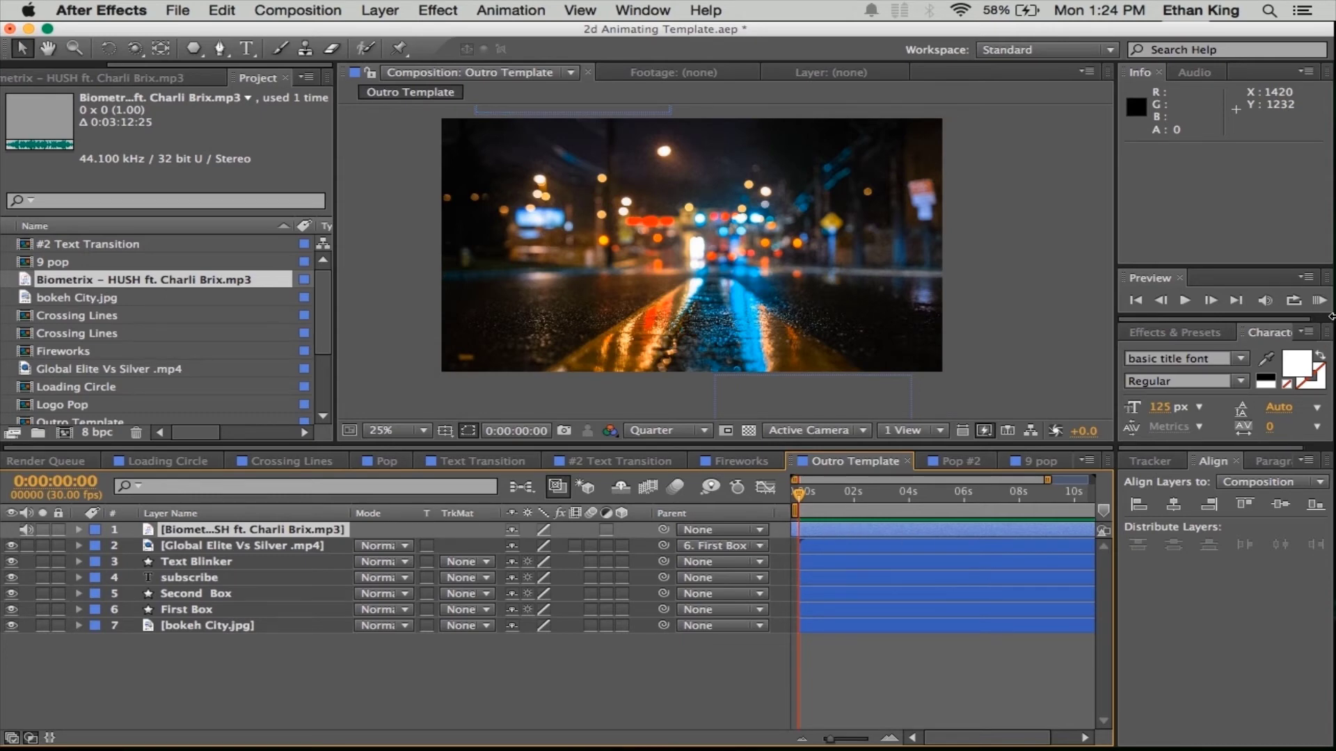
left_click(1322, 305)
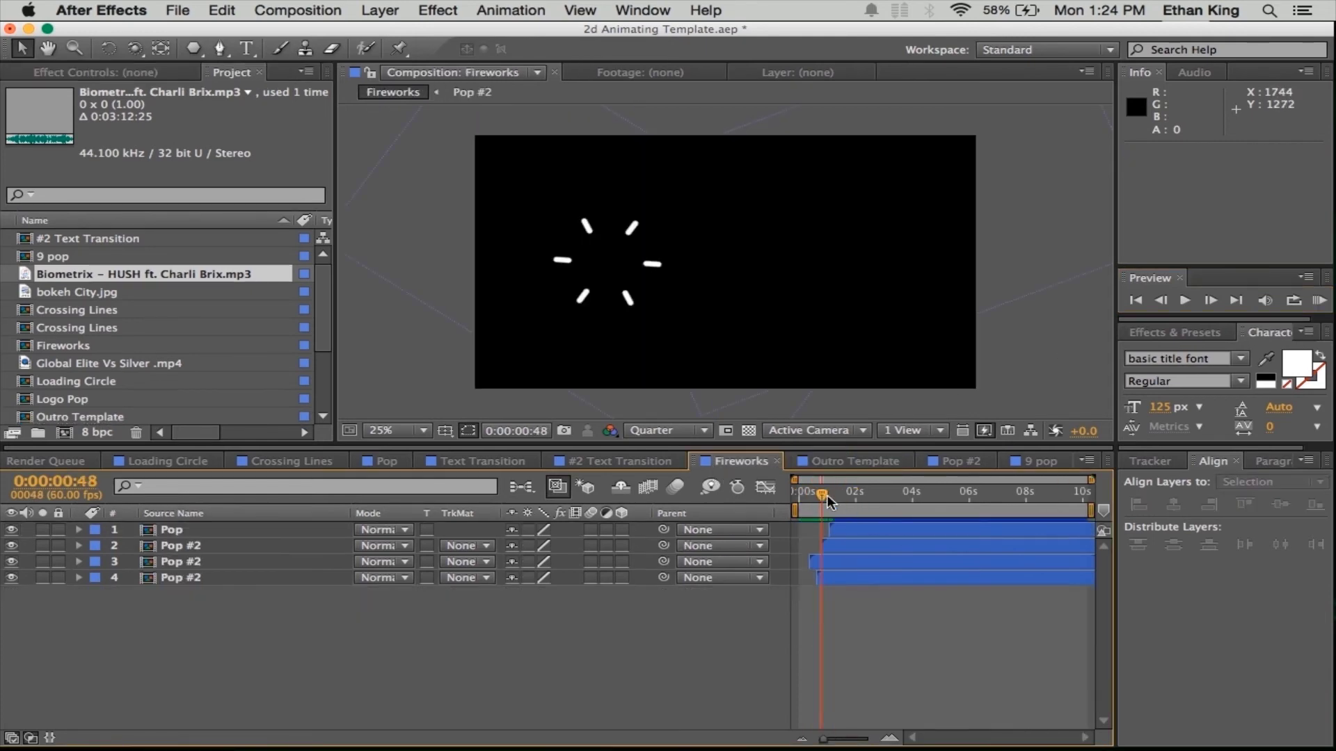
Step: Scrub briefly through the Fireworks composition and to 0:00:01:17 in Outro Template
mouse_move(828, 503)
left_mouse_down()
mouse_move(846, 501)
mouse_move(816, 501)
left_mouse_up()
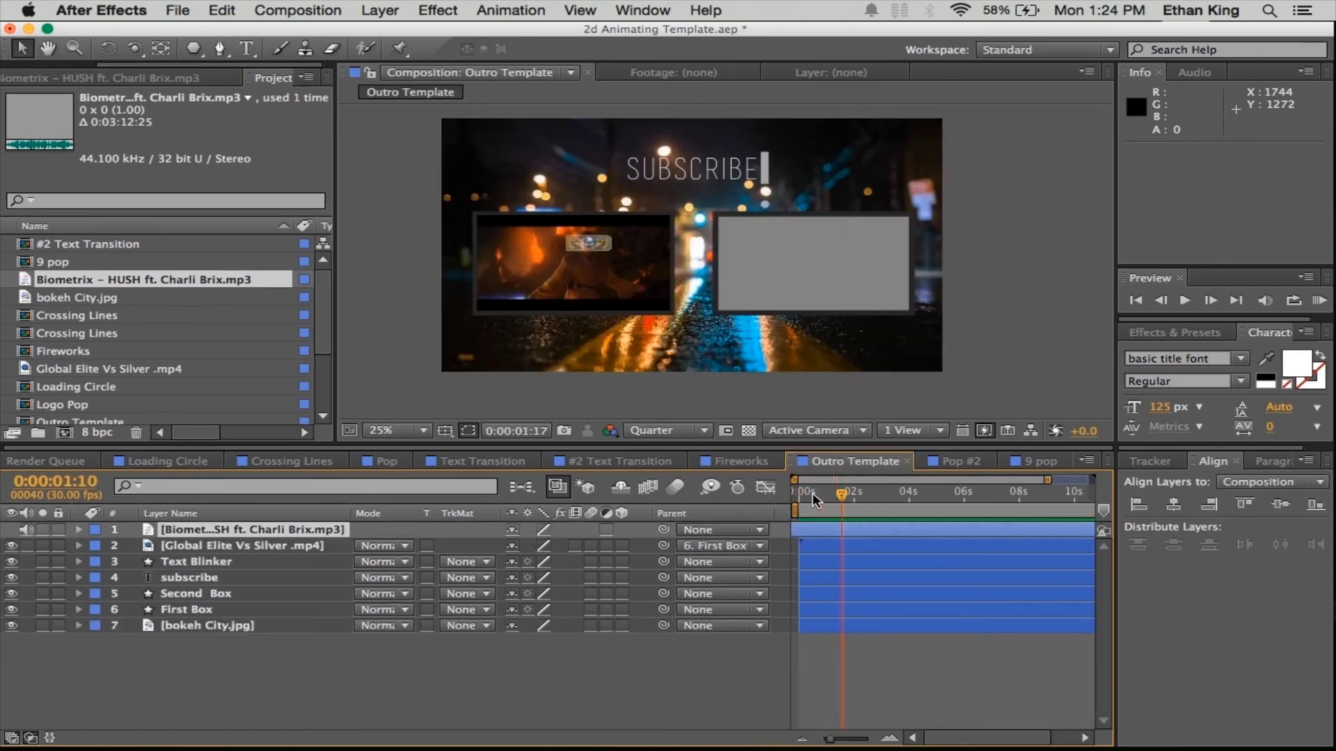
mouse_move(841, 500)
left_mouse_down()
mouse_move(808, 501)
mouse_move(812, 513)
mouse_move(842, 502)
left_mouse_up()
Step: Try adjusting the bokeh City.jpg background layer in the composition, and undo the change
left_click(728, 359)
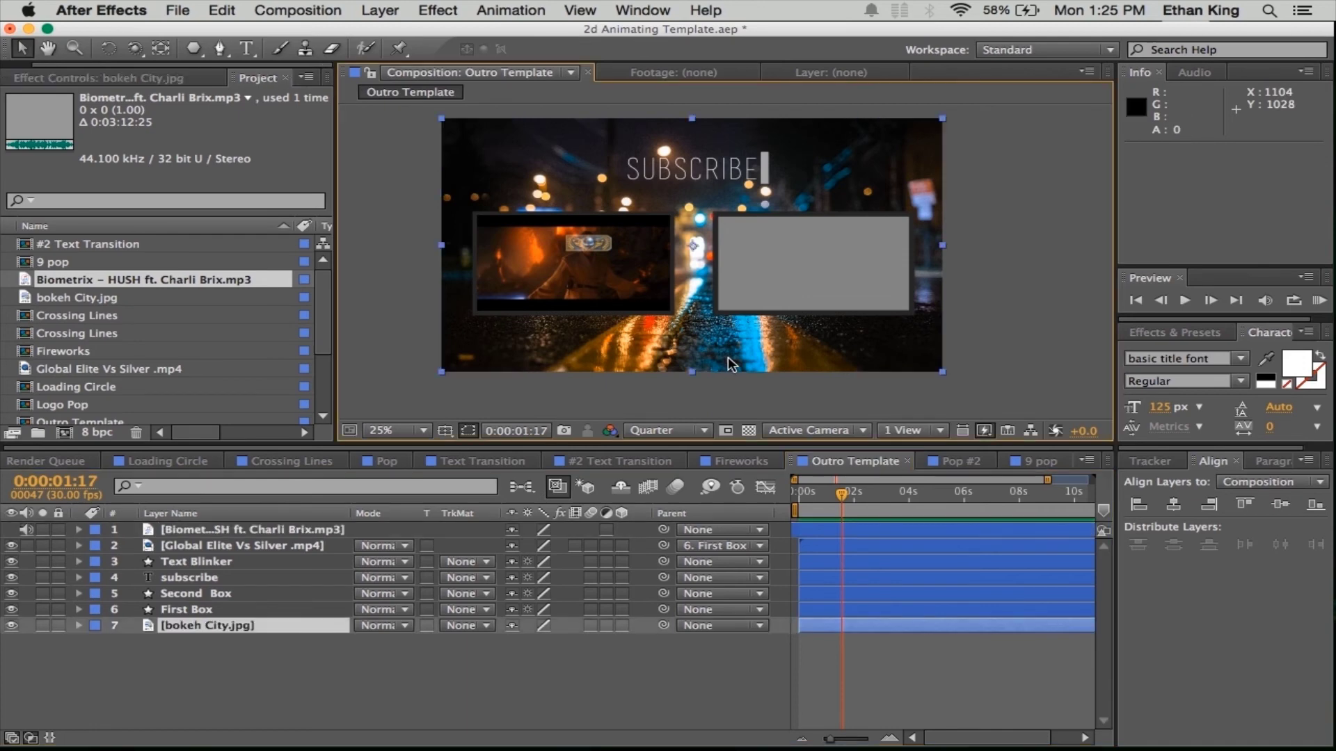
left_click_drag(690, 361, 679, 391)
key("super+z")
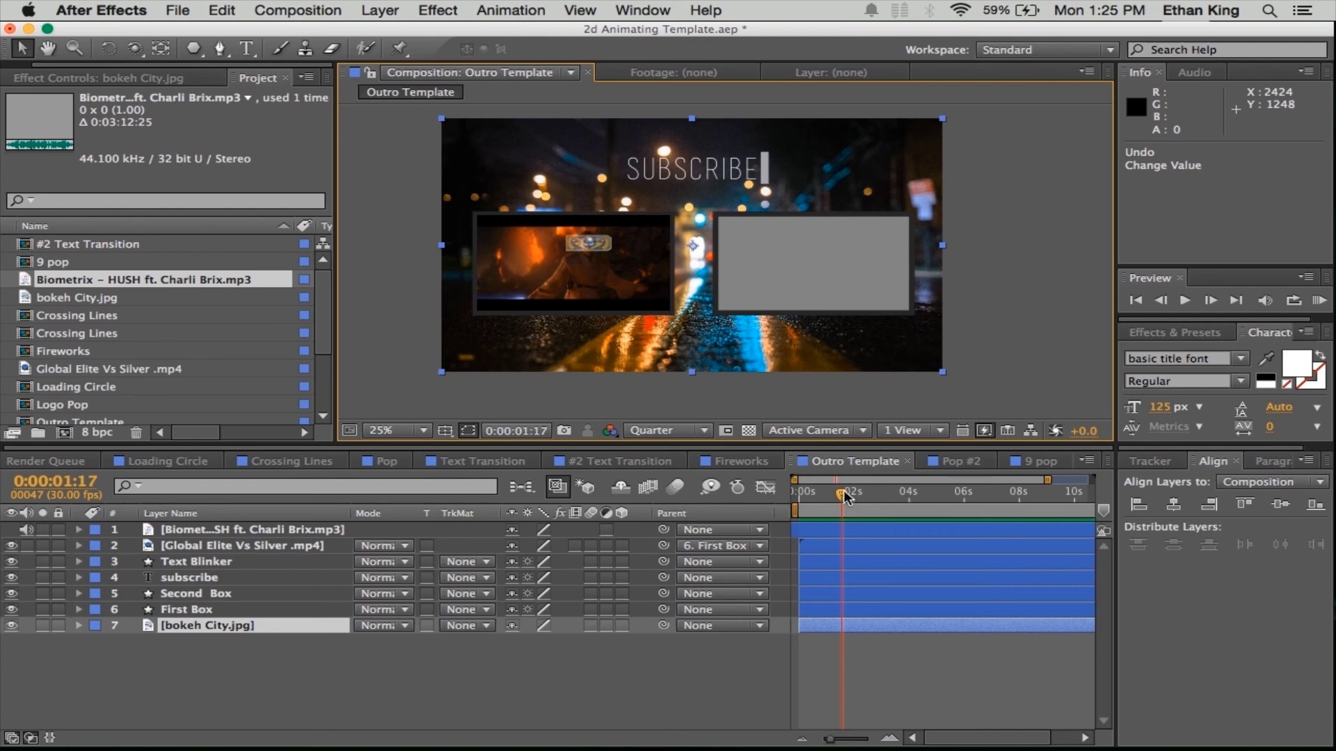
Step: Scrub Outro Template to 0:00:04:20 and switch to OBS
left_click_drag(846, 496, 927, 494)
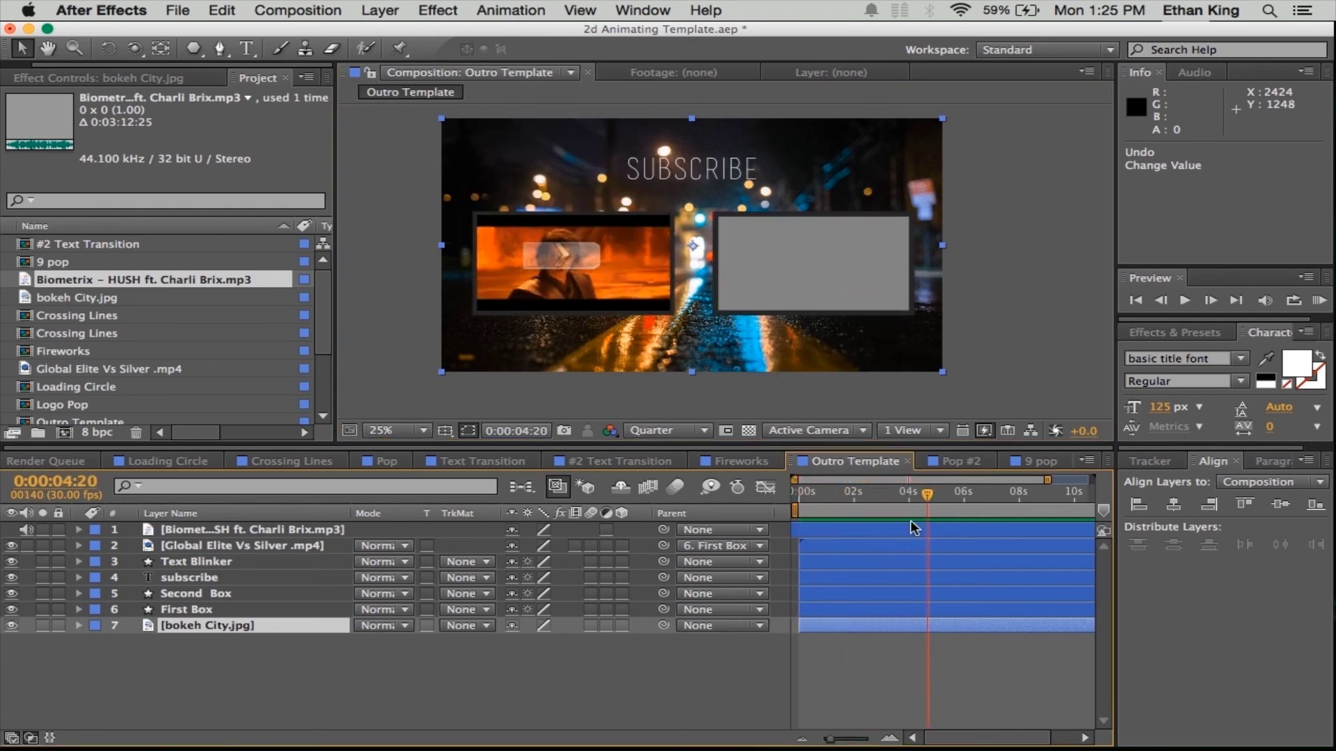
left_click(681, 724)
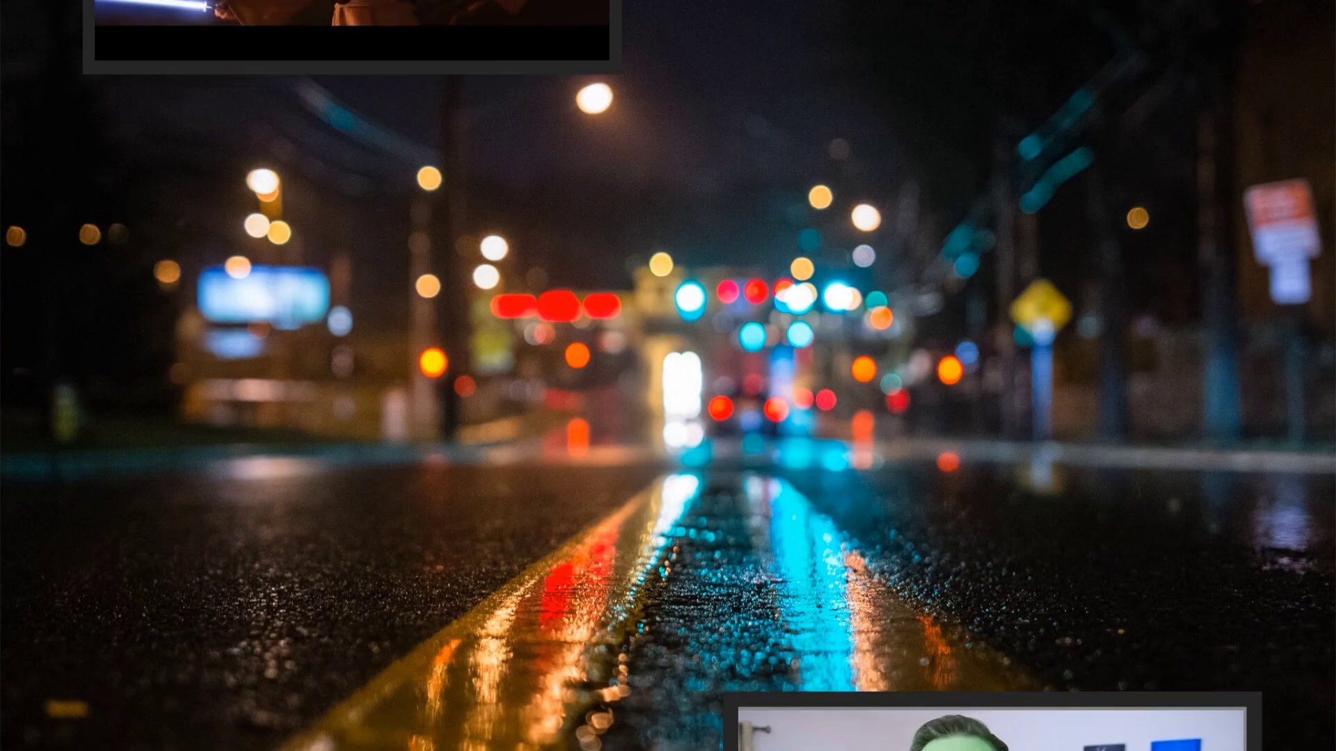